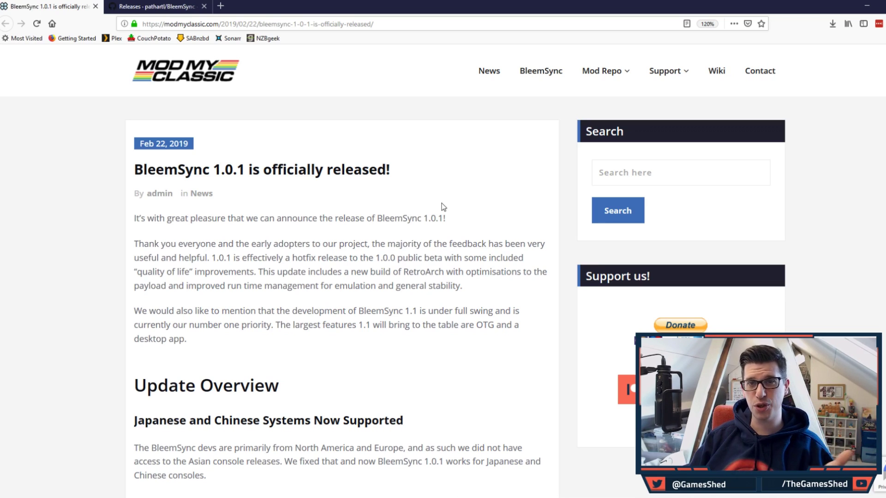
pyautogui.scroll(-3, 442, 205)
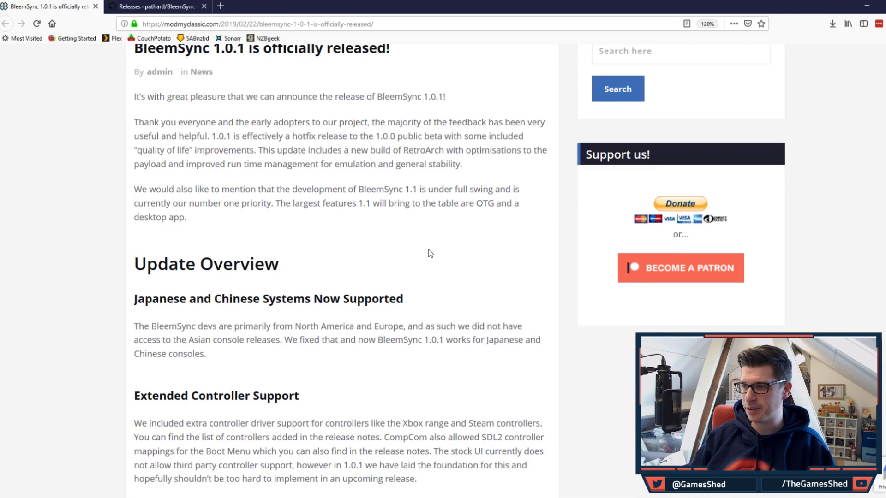
pyautogui.moveTo(235, 135); pyautogui.dragTo(406, 137)
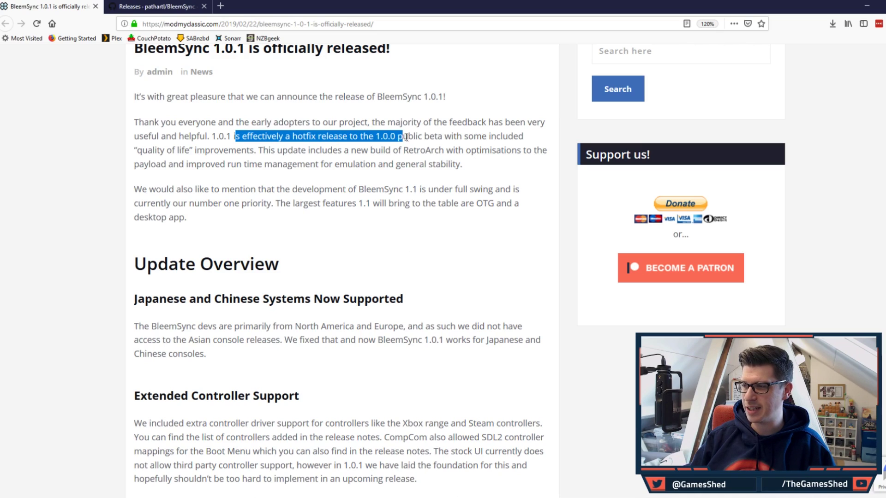
pyautogui.click(428, 176)
pyautogui.moveTo(141, 150); pyautogui.dragTo(212, 151)
pyautogui.click(427, 181)
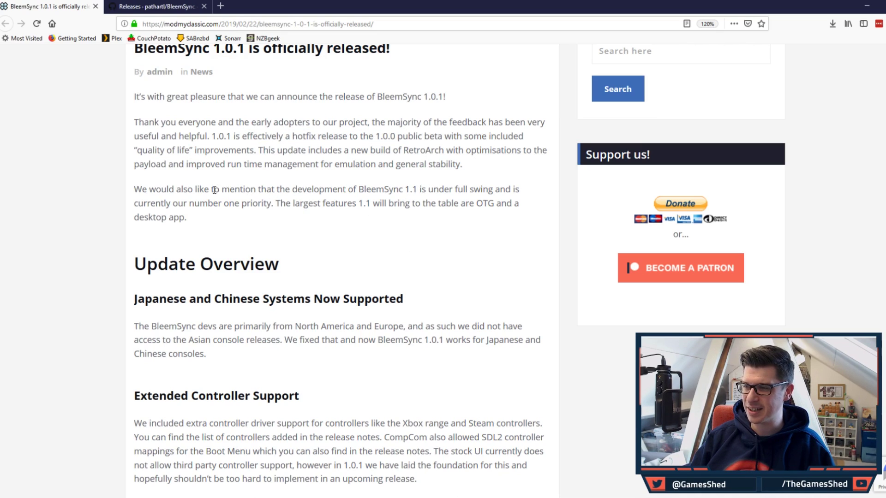
pyautogui.moveTo(213, 189); pyautogui.dragTo(351, 190)
pyautogui.click(389, 207)
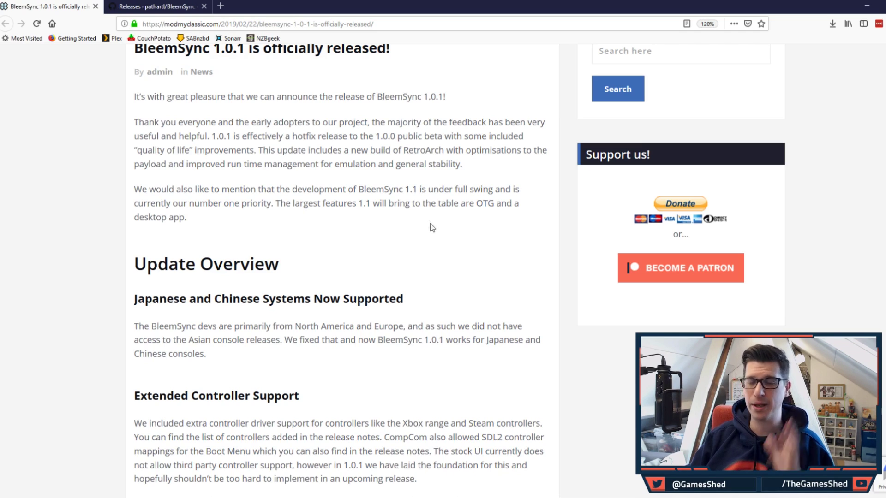
pyautogui.scroll(-5, 428, 216)
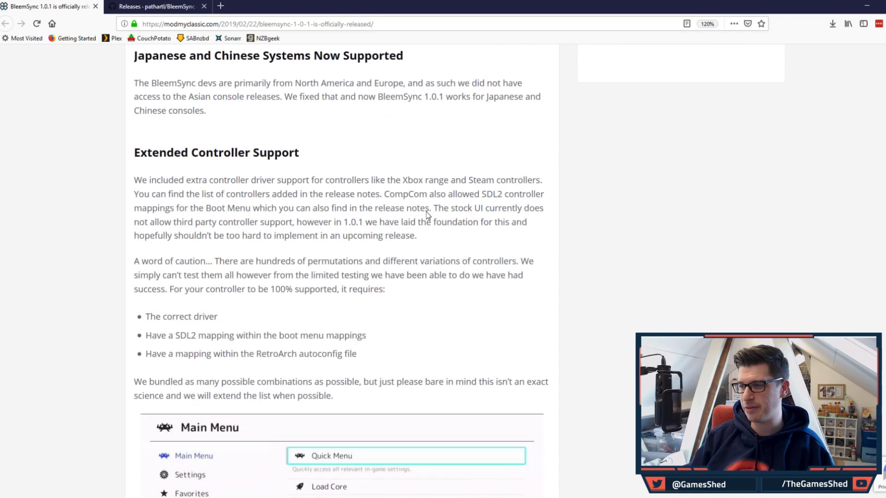
pyautogui.scroll(3, 427, 213)
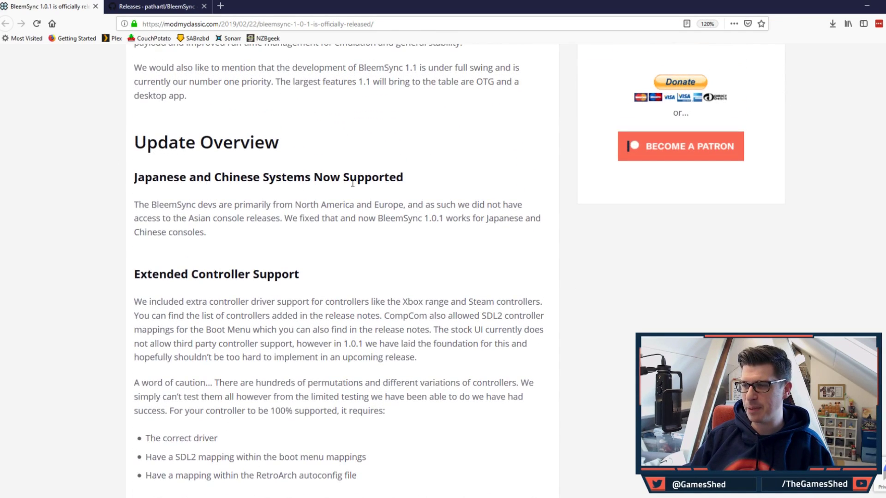
pyautogui.moveTo(406, 184); pyautogui.dragTo(270, 189)
pyautogui.click(270, 189)
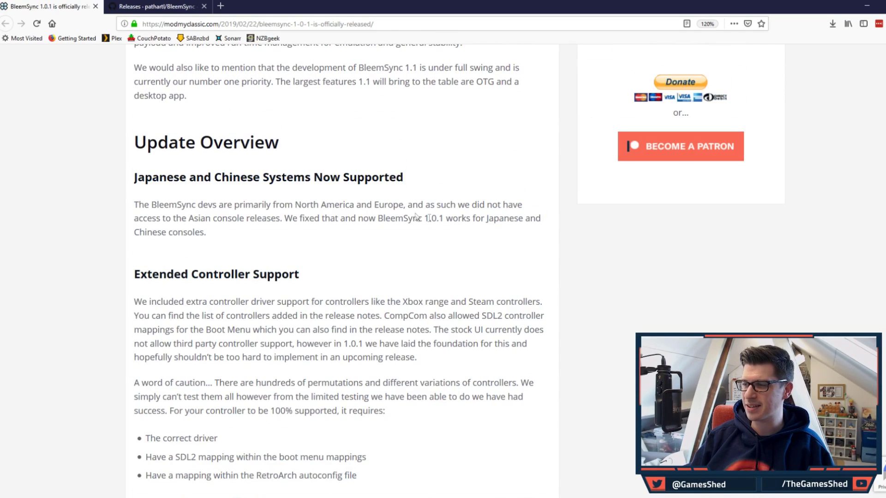
pyautogui.scroll(-3, 444, 223)
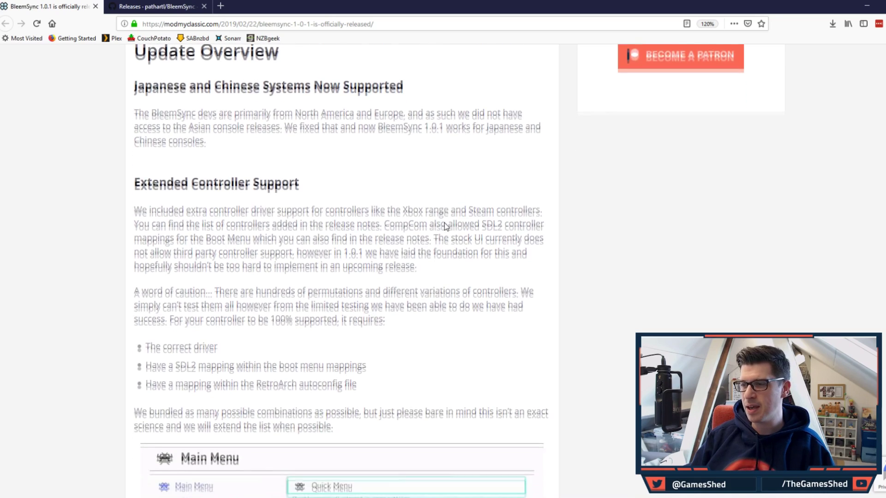
pyautogui.scroll(-3, 455, 160)
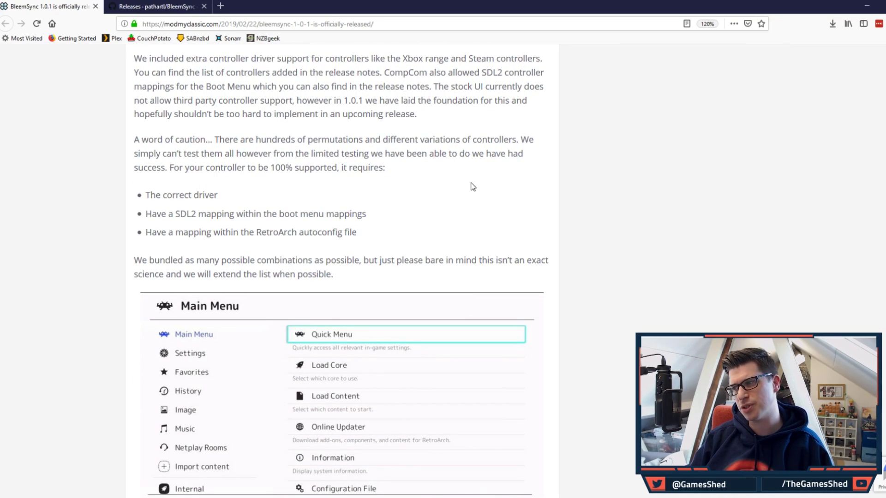
pyautogui.scroll(-4, 472, 186)
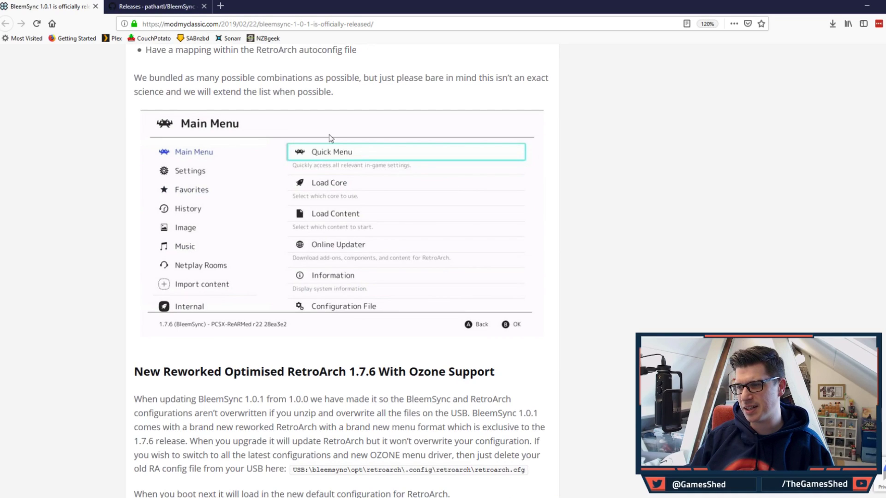
pyautogui.moveTo(320, 79); pyautogui.dragTo(536, 80)
pyautogui.click(370, 95)
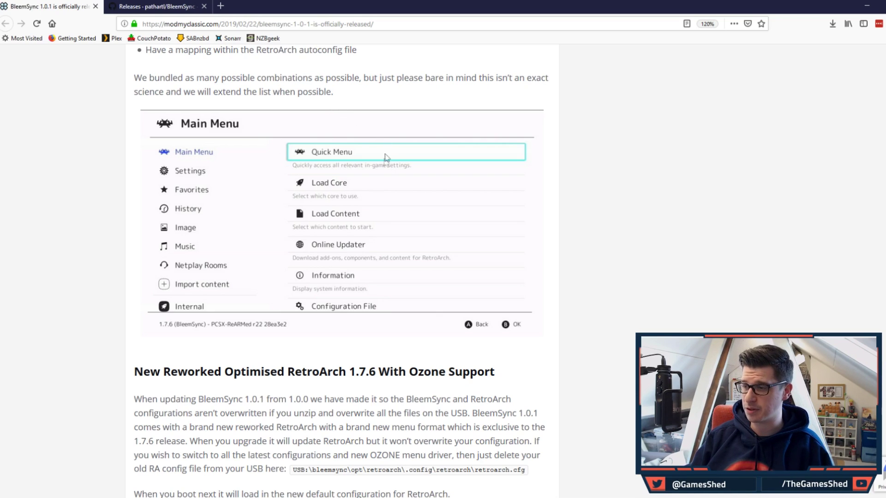
pyautogui.scroll(-1, 385, 204)
pyautogui.scroll(-5, 386, 204)
pyautogui.moveTo(143, 130); pyautogui.dragTo(369, 132)
pyautogui.click(423, 131)
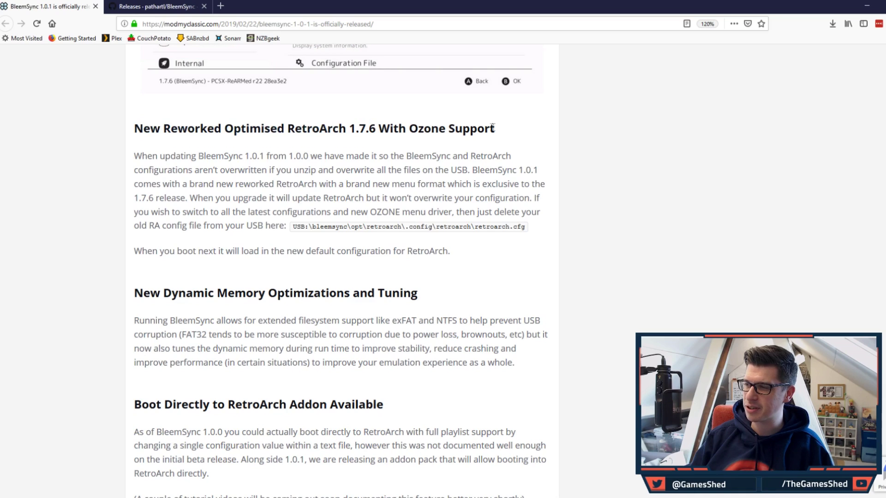
pyautogui.moveTo(497, 134); pyautogui.dragTo(377, 129)
pyautogui.click(326, 129)
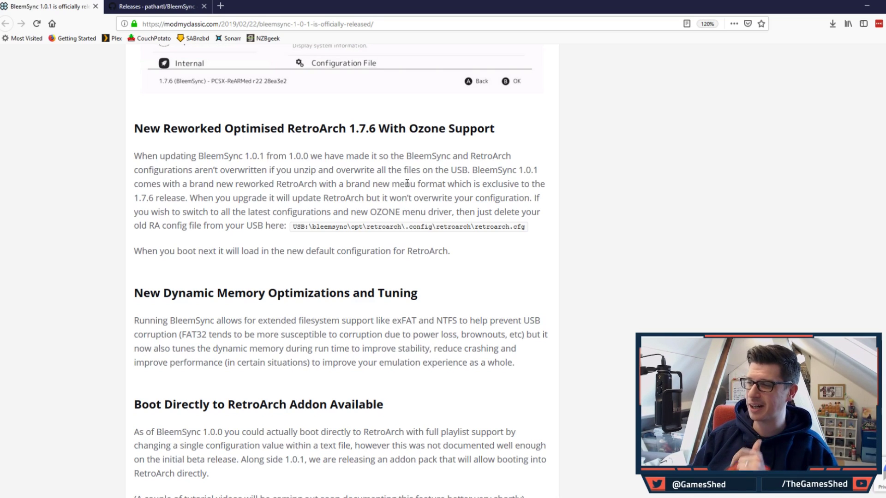
pyautogui.scroll(-4, 406, 183)
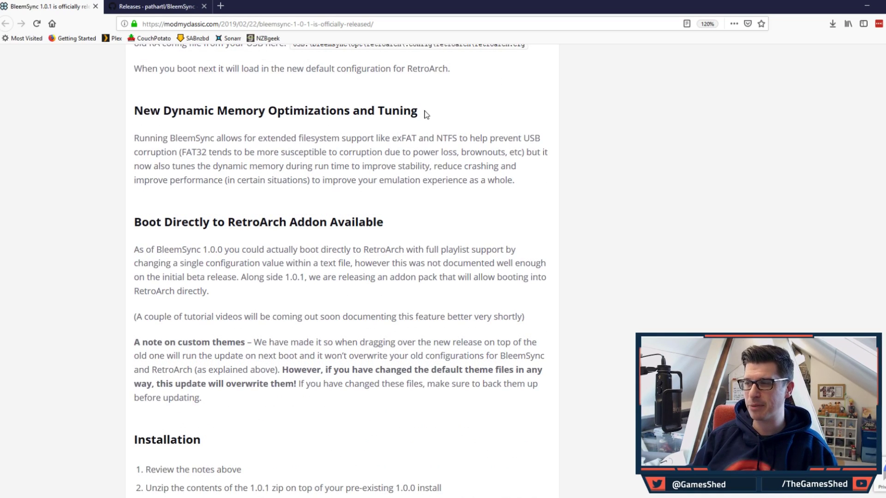
pyautogui.tripleClick(384, 106)
pyautogui.click(371, 135)
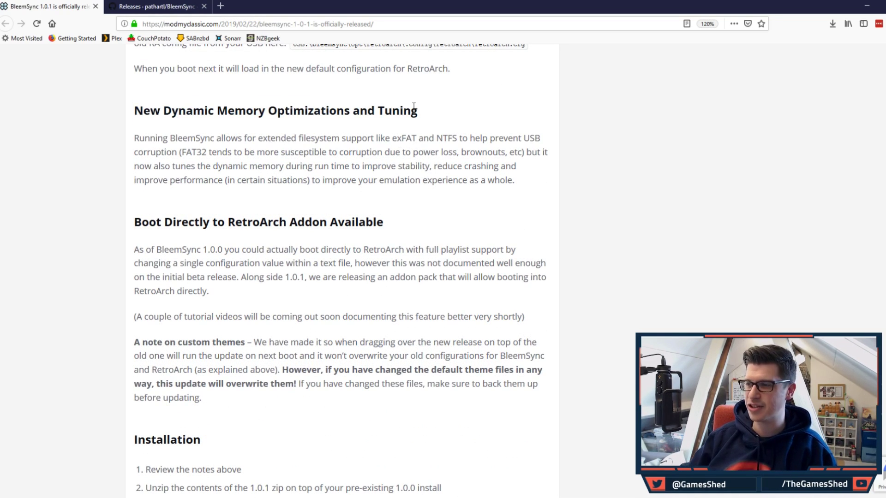
pyautogui.scroll(-3, 401, 105)
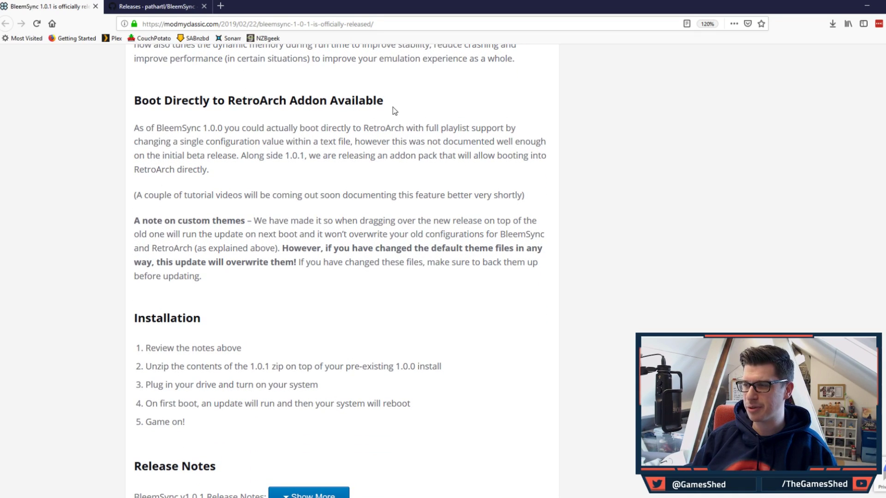
pyautogui.moveTo(392, 107); pyautogui.dragTo(261, 112)
pyautogui.click(345, 115)
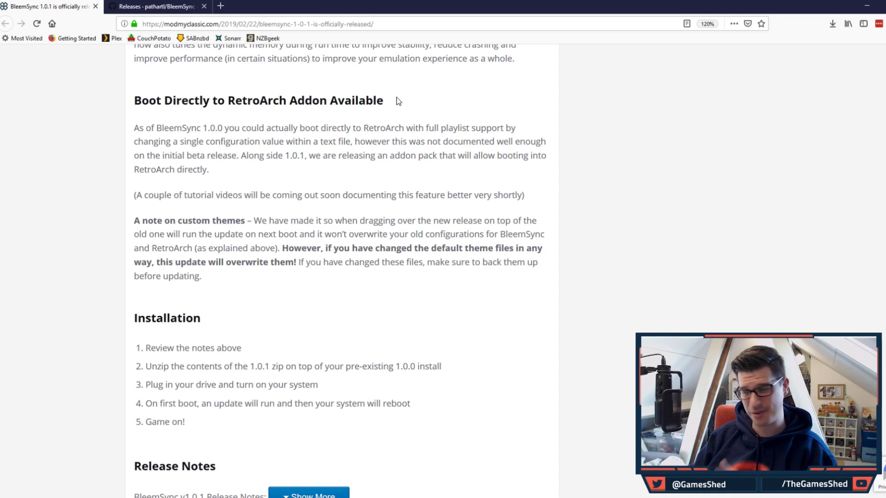
pyautogui.scroll(-3, 426, 157)
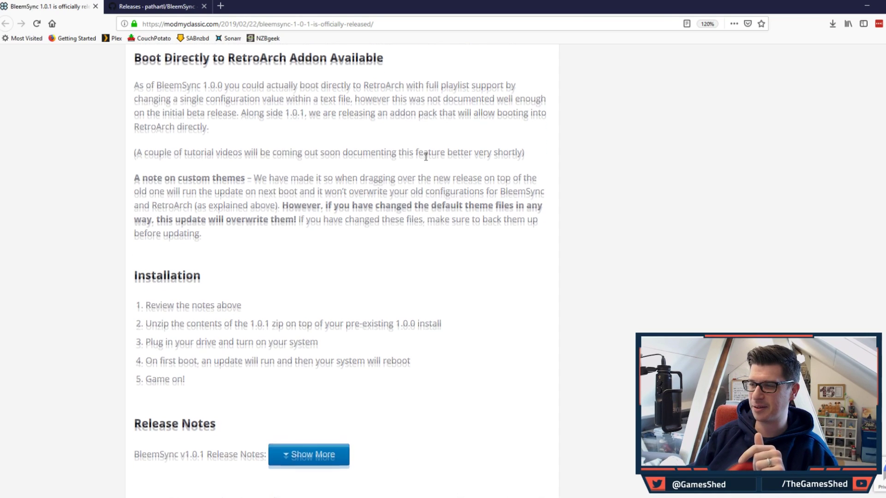
pyautogui.moveTo(134, 160); pyautogui.dragTo(245, 162)
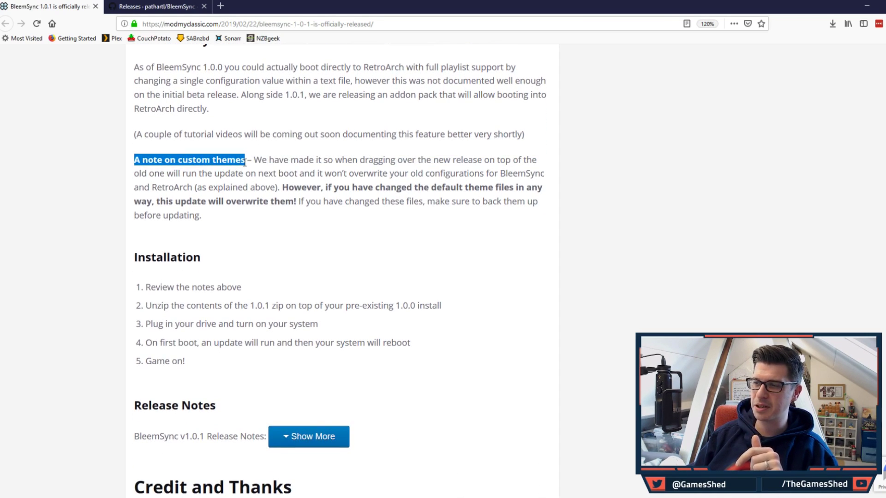
pyautogui.click(265, 191)
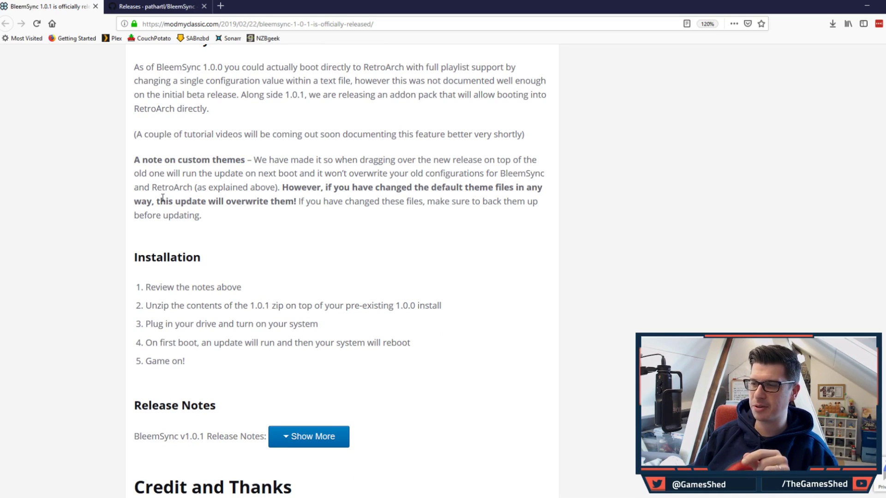
pyautogui.moveTo(299, 203); pyautogui.dragTo(226, 201)
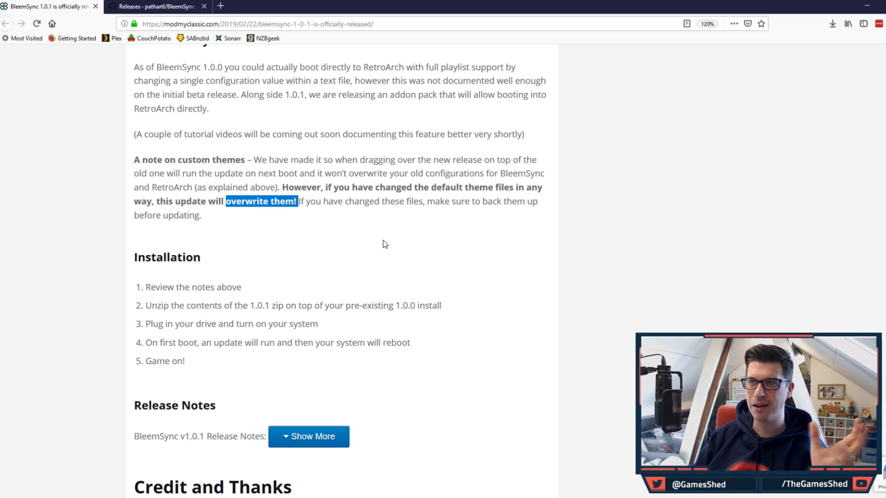
pyautogui.click(454, 219)
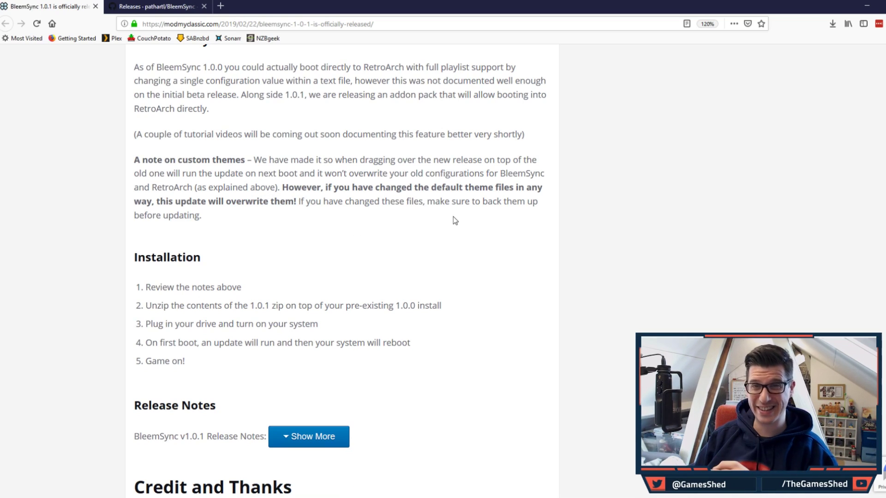
# Highlight the unzip step and the pre-existing 1.0.0 install wording in the installation instructions
pyautogui.scroll(-4, 465, 216)
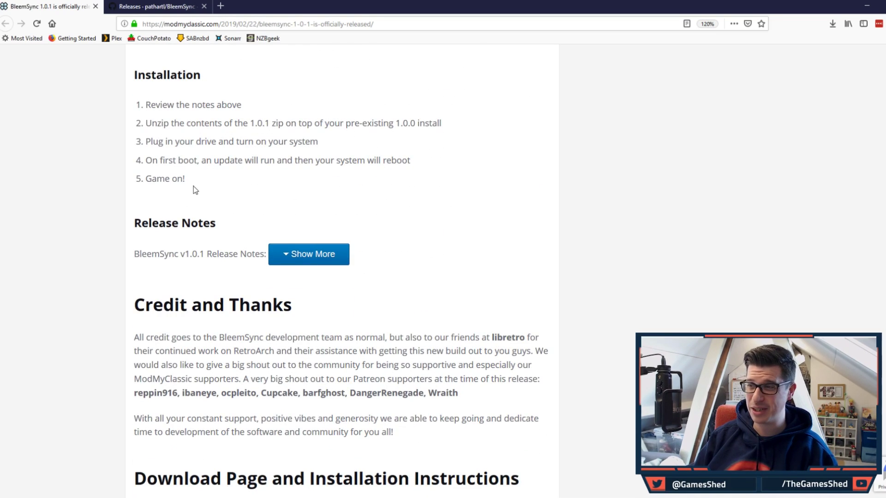
pyautogui.moveTo(146, 122); pyautogui.dragTo(386, 123)
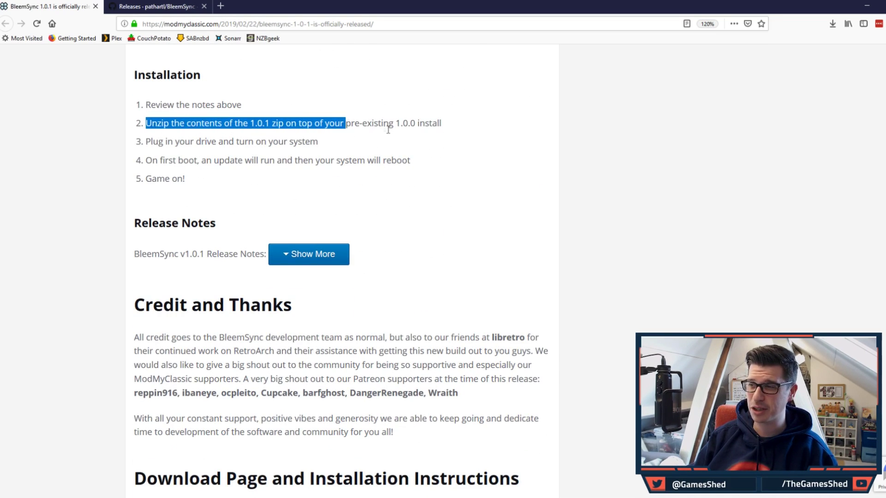
pyautogui.click(390, 131)
pyautogui.moveTo(447, 124); pyautogui.dragTo(329, 122)
pyautogui.click(376, 147)
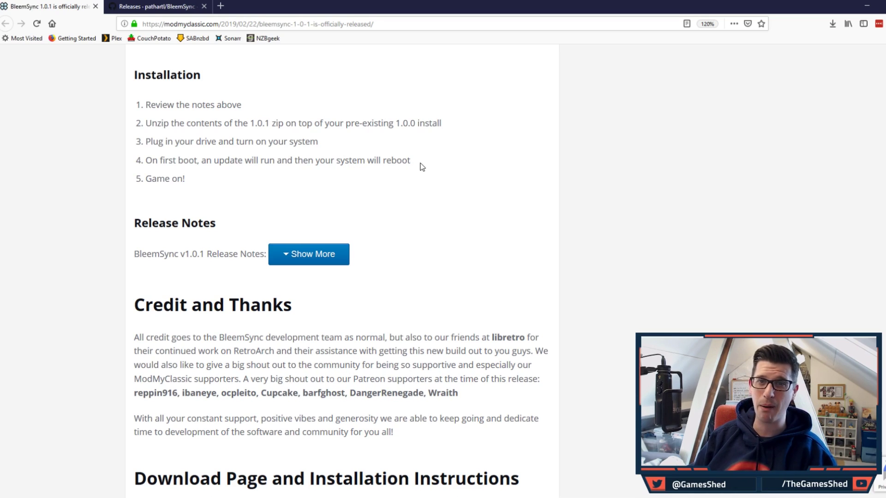
# Expand the full BleemSync v1.0.1 release notes, read them, then collapse them again
pyautogui.scroll(-2, 422, 167)
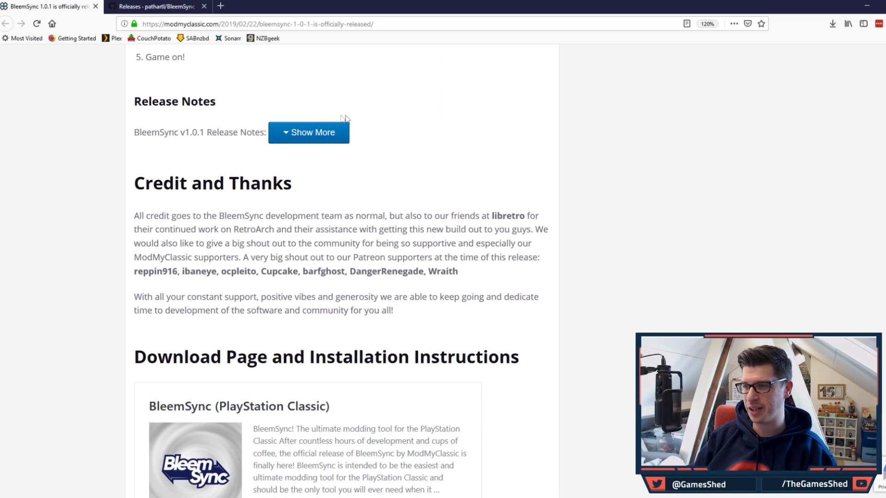
pyautogui.click(321, 141)
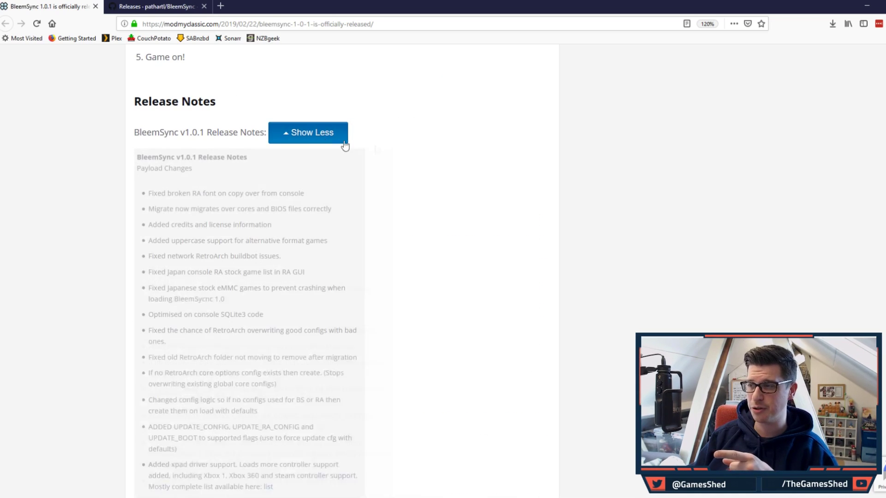
pyautogui.scroll(-3, 381, 189)
pyautogui.scroll(-5, 381, 188)
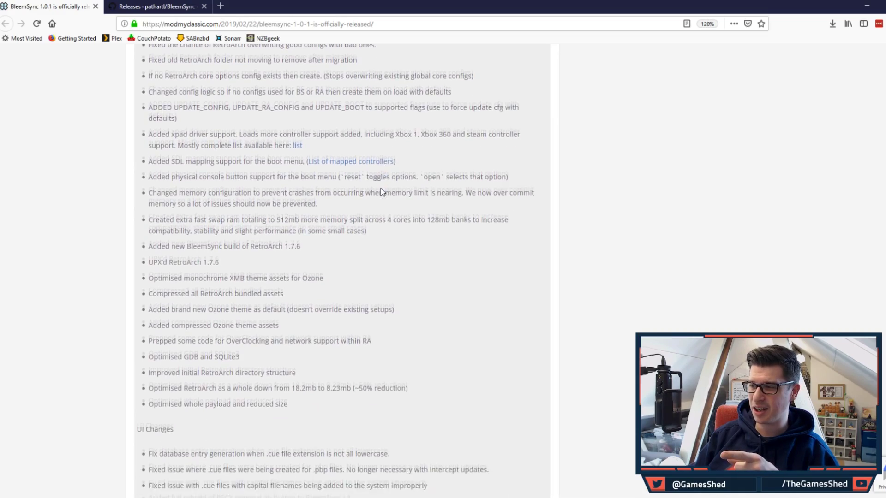
pyautogui.scroll(9, 381, 187)
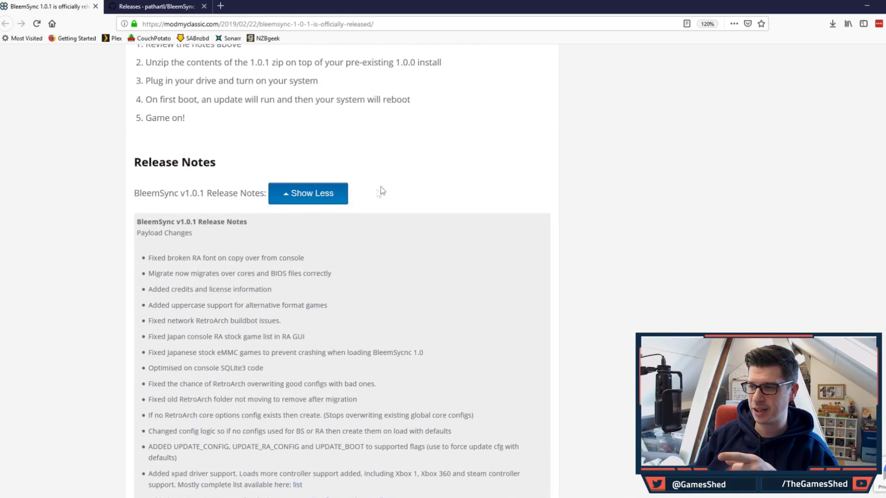
pyautogui.click(313, 193)
pyautogui.scroll(1, 394, 187)
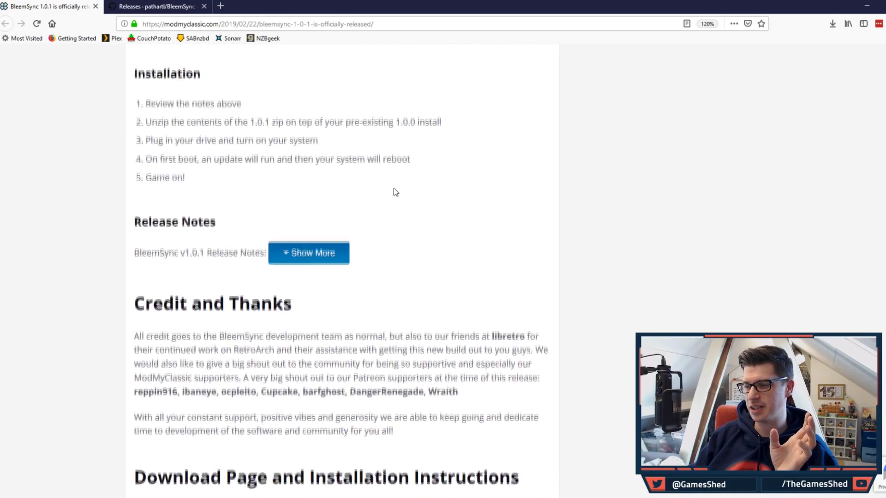
pyautogui.scroll(-7, 394, 187)
pyautogui.scroll(2, 394, 188)
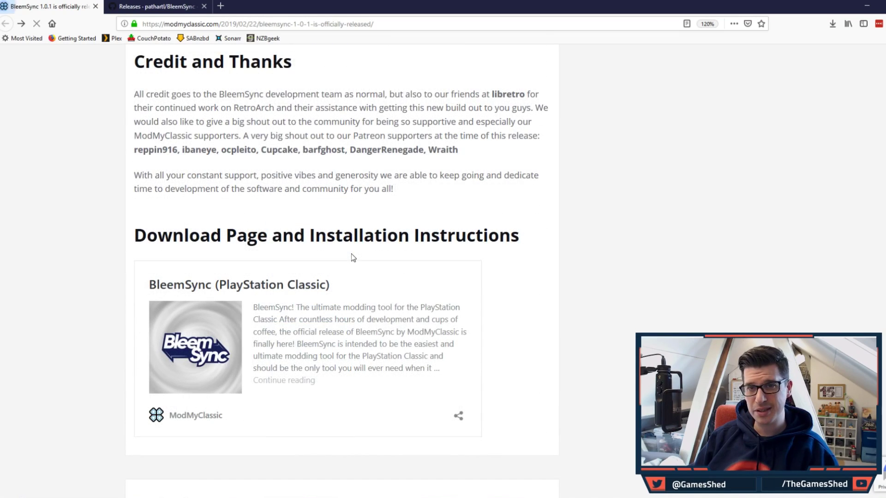
# On the BleemSync (PlayStation Classic) page, save the BleemSync1.0.1.zip (56.8 MB) download
pyautogui.click(270, 288)
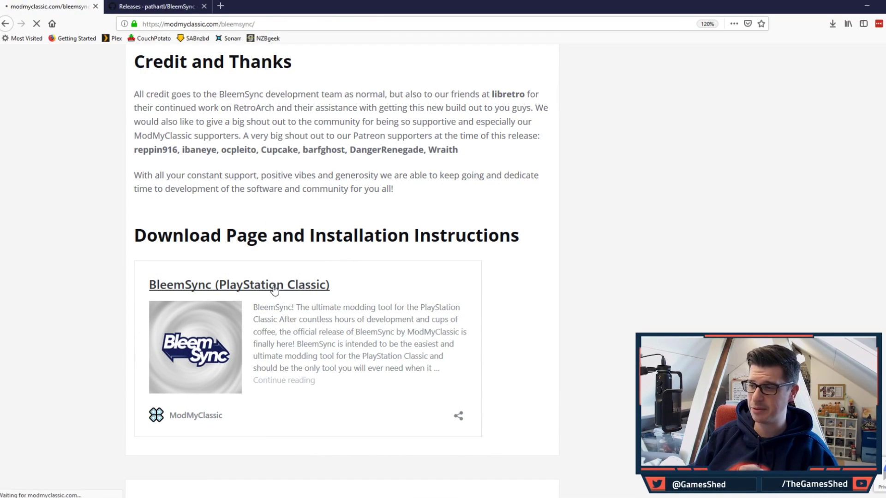
pyautogui.scroll(-9, 347, 259)
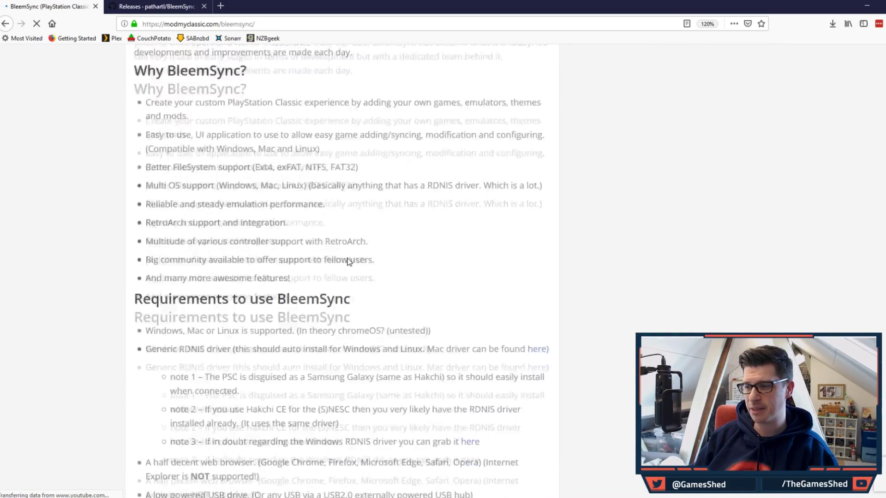
pyautogui.scroll(-4, 348, 259)
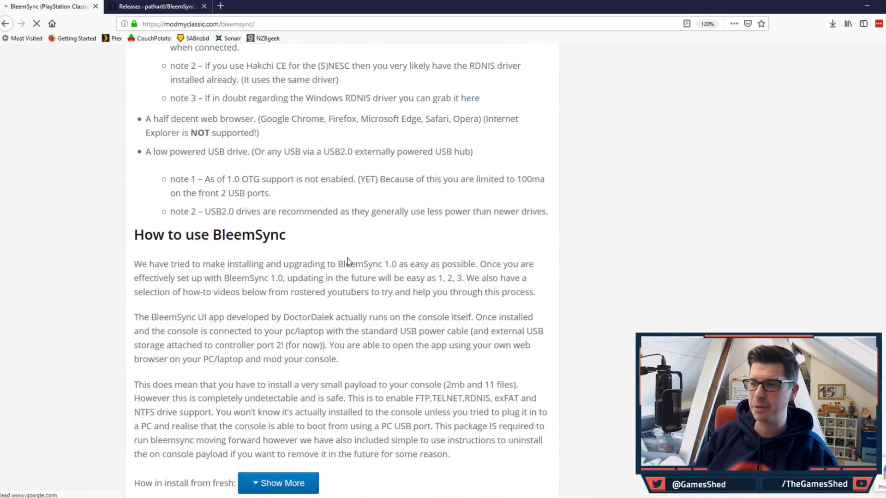
pyautogui.scroll(-7, 348, 262)
pyautogui.scroll(4, 349, 258)
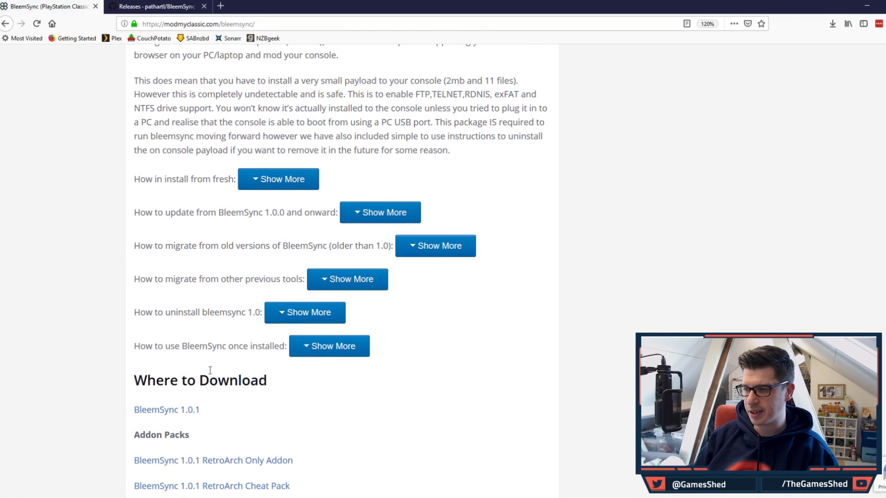
pyautogui.scroll(-1, 240, 374)
pyautogui.scroll(-3, 395, 340)
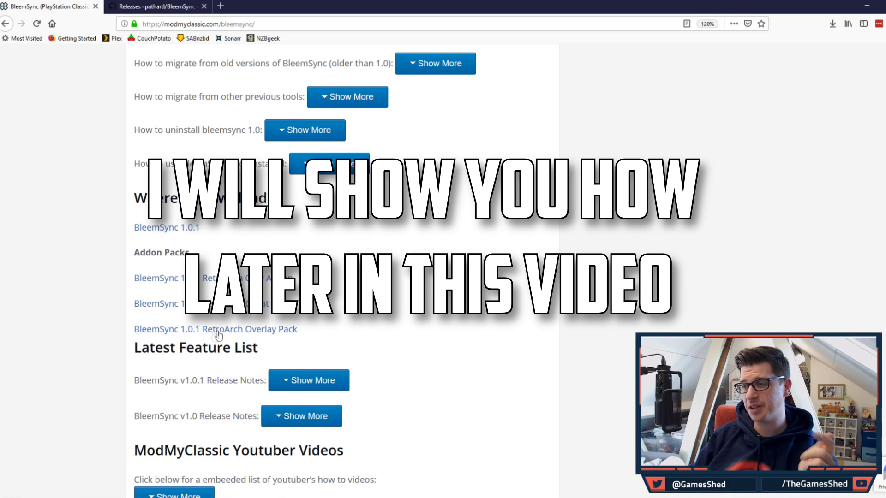
pyautogui.scroll(-5, 383, 328)
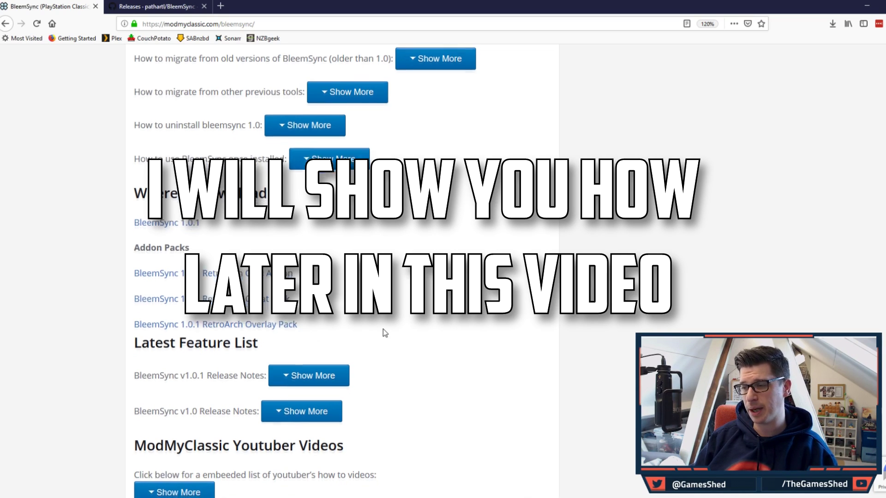
pyautogui.scroll(6, 401, 274)
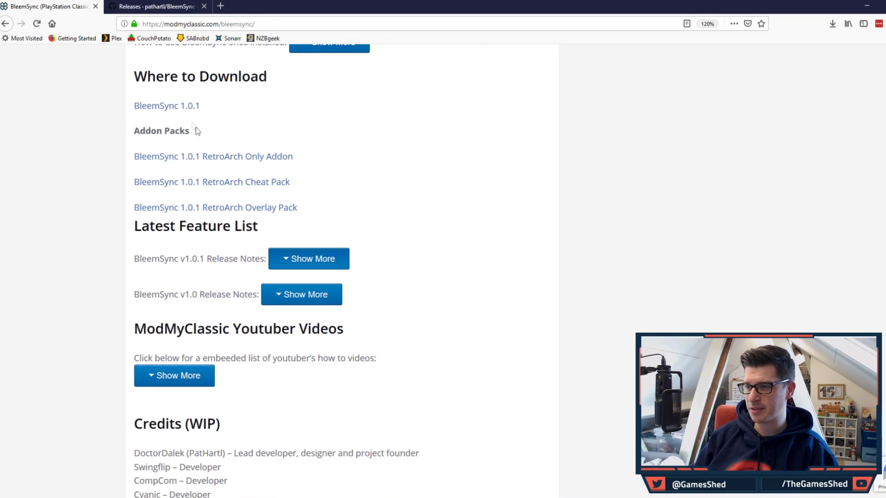
pyautogui.click(183, 109)
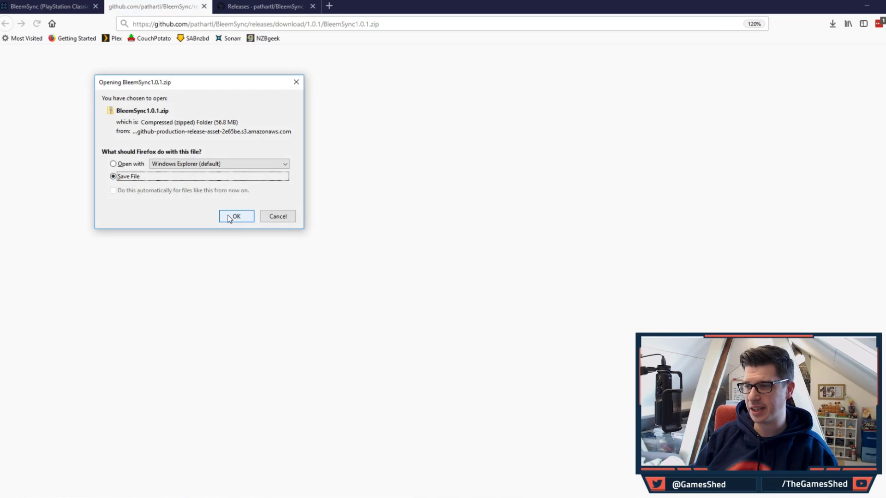
pyautogui.click(229, 216)
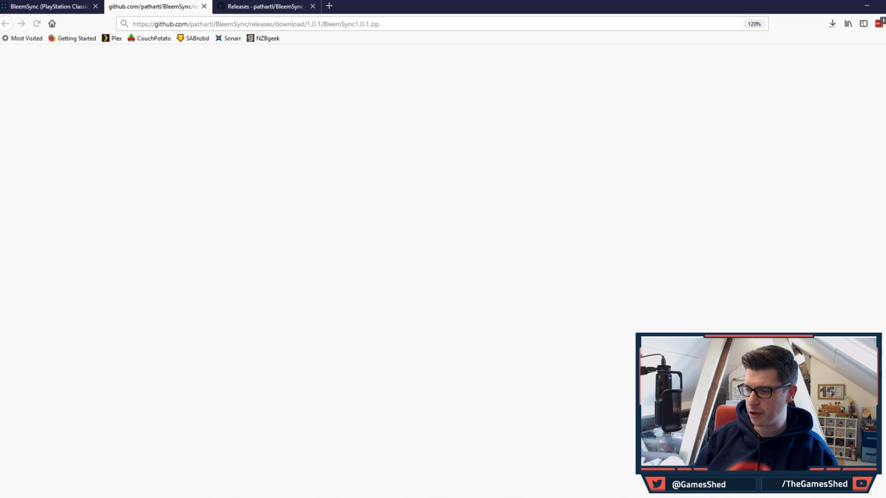
# Open the downloaded BleemSync1.0.1 zip in File Explorer
pyautogui.moveTo(640, 64); pyautogui.dragTo(391, 125)
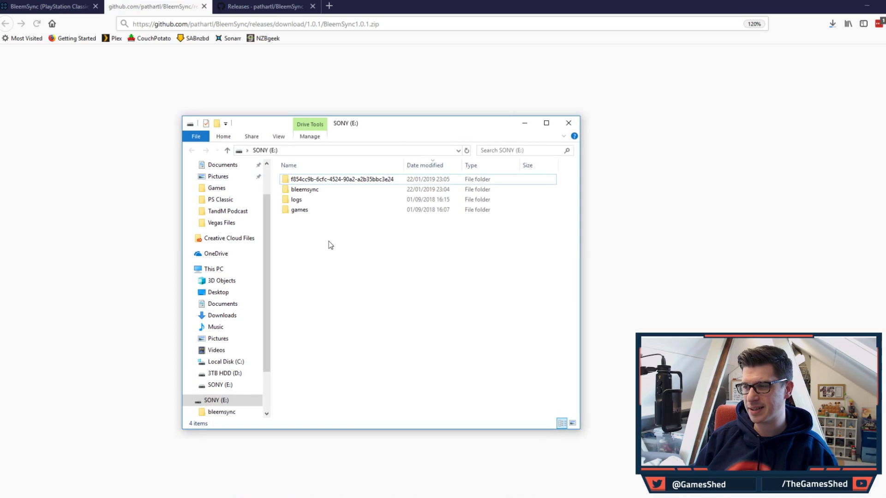
pyautogui.moveTo(329, 241); pyautogui.dragTo(318, 176)
pyautogui.click(379, 286)
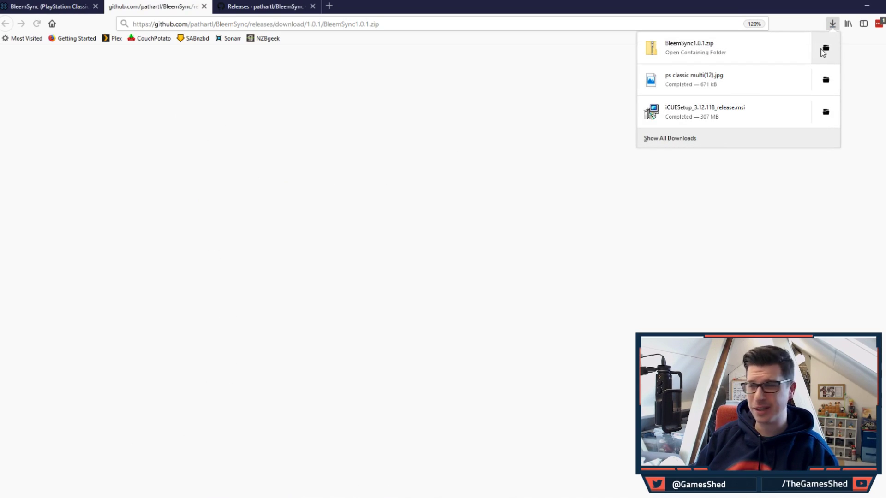
pyautogui.click(822, 51)
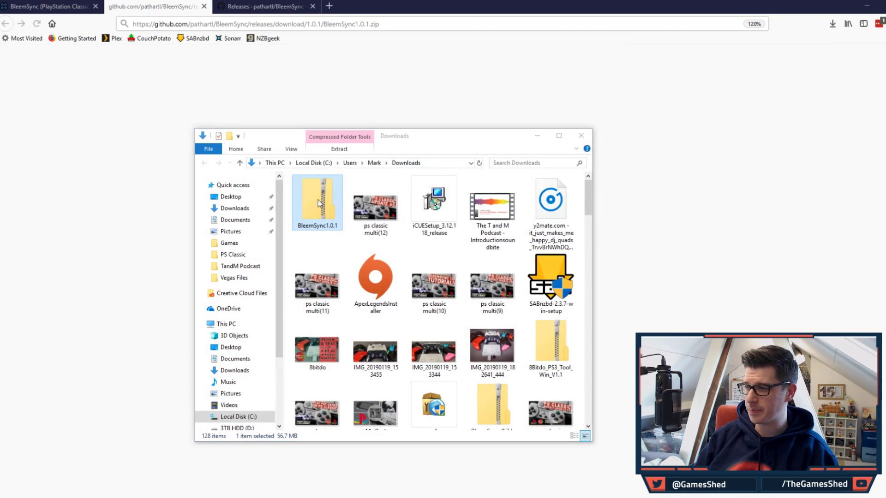
pyautogui.doubleClick(318, 203)
# Tile the zip window beside SONY (E:) and drag both its folders onto the drive
pyautogui.moveTo(406, 146); pyautogui.dragTo(657, 79)
pyautogui.moveTo(221, 497)
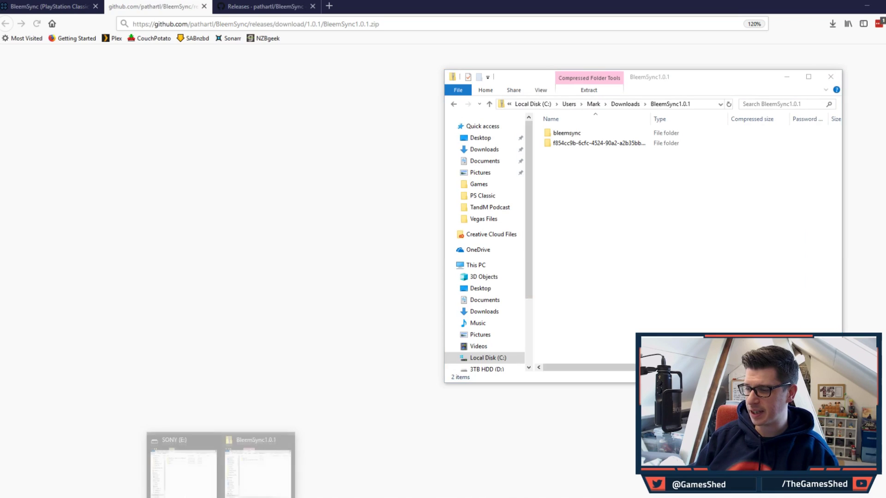
pyautogui.click(200, 450)
pyautogui.moveTo(438, 122); pyautogui.dragTo(299, 94)
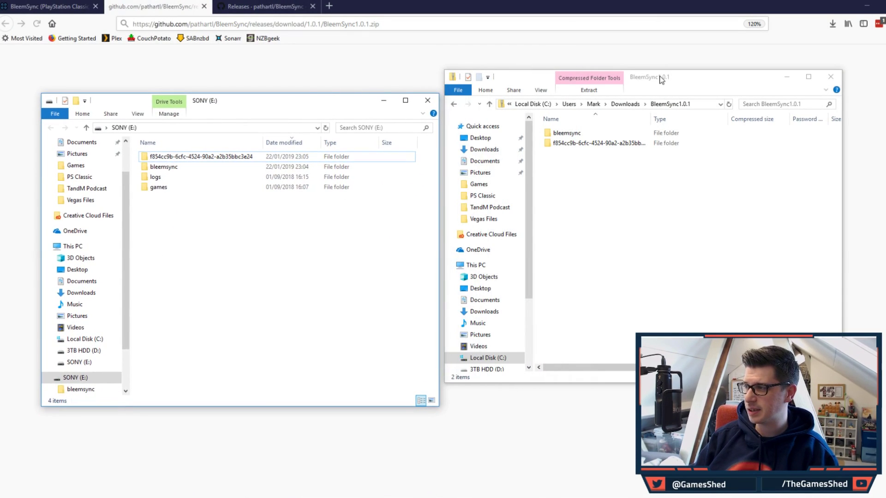
pyautogui.moveTo(661, 80); pyautogui.dragTo(676, 83)
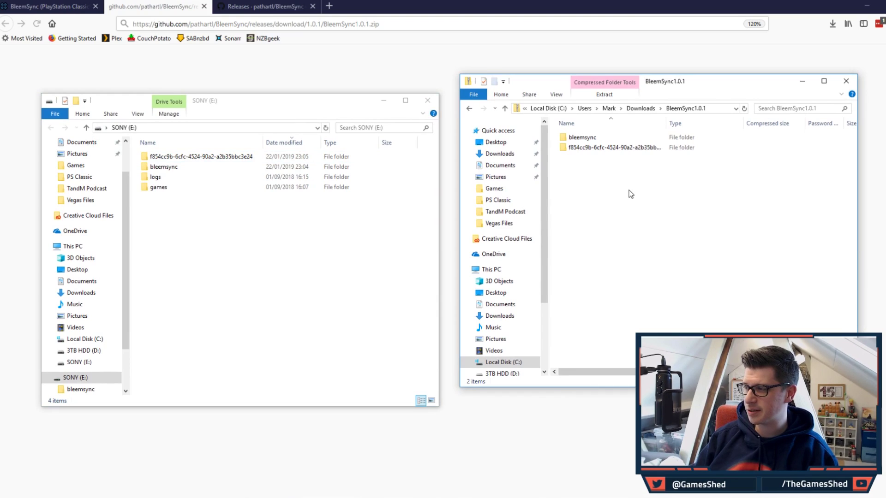
pyautogui.moveTo(624, 192); pyautogui.dragTo(196, 247)
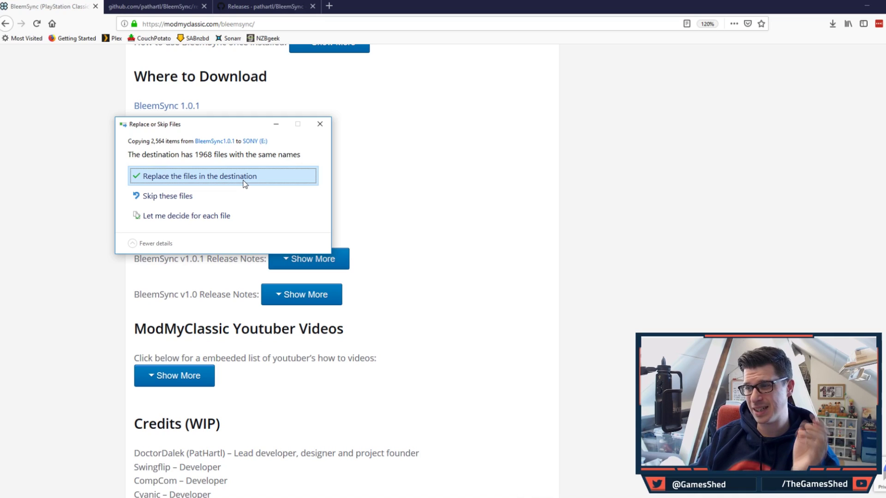
# Replace the 1968 same-named files on SONY (E:), then open the drive's bleemsync folder
pyautogui.click(245, 184)
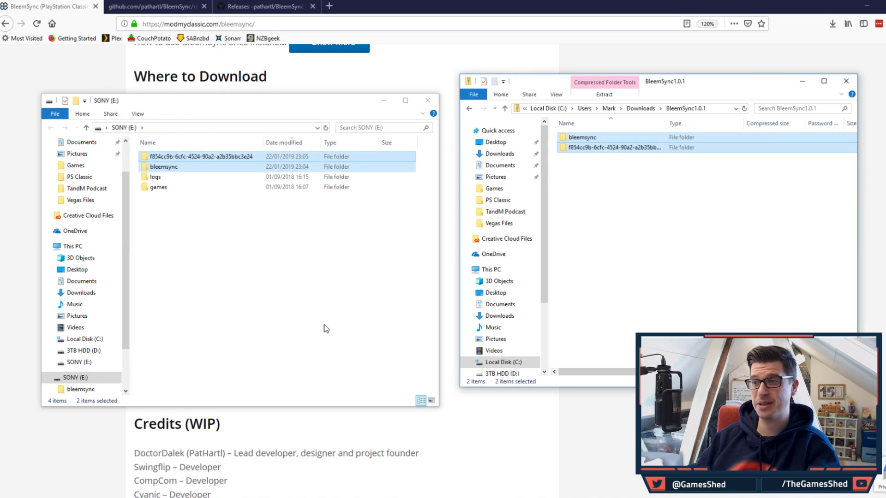
pyautogui.click(202, 243)
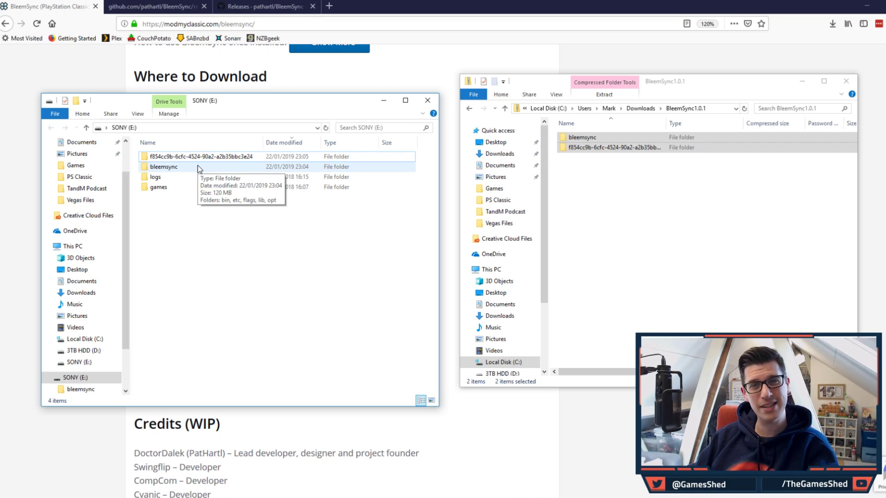
pyautogui.doubleClick(198, 166)
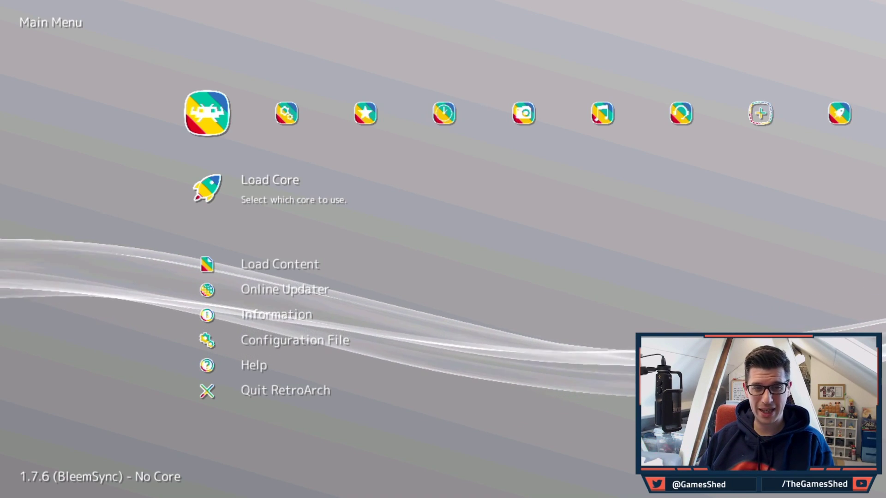
# Browse RetroArch 1.7.6's menu categories, quit RetroArch and scroll the PS Classic game carousel
pyautogui.press('Right')
pyautogui.press('Right')
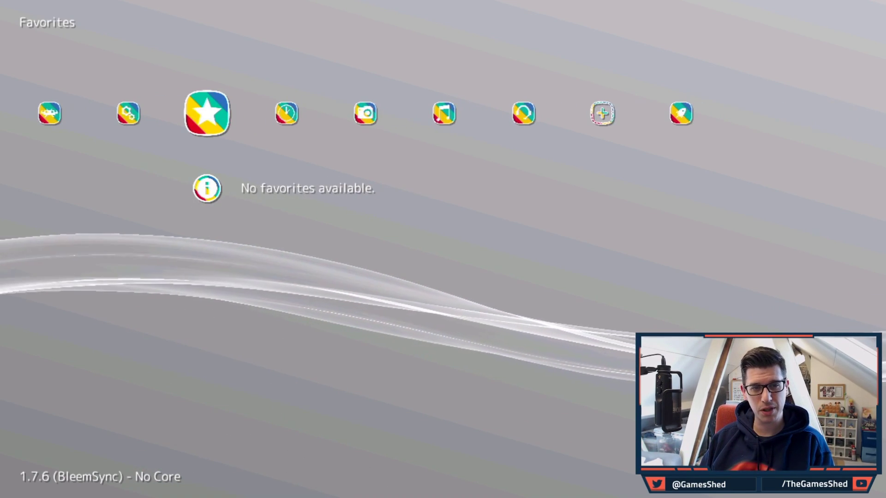
pyautogui.press('Left')
pyautogui.press('Left')
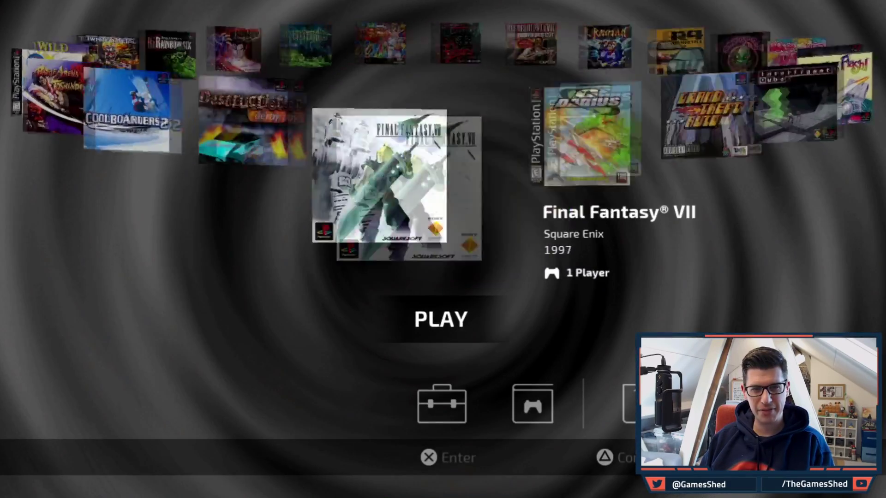
pyautogui.press('Left')
pyautogui.press('Left')
pyautogui.press('Return')
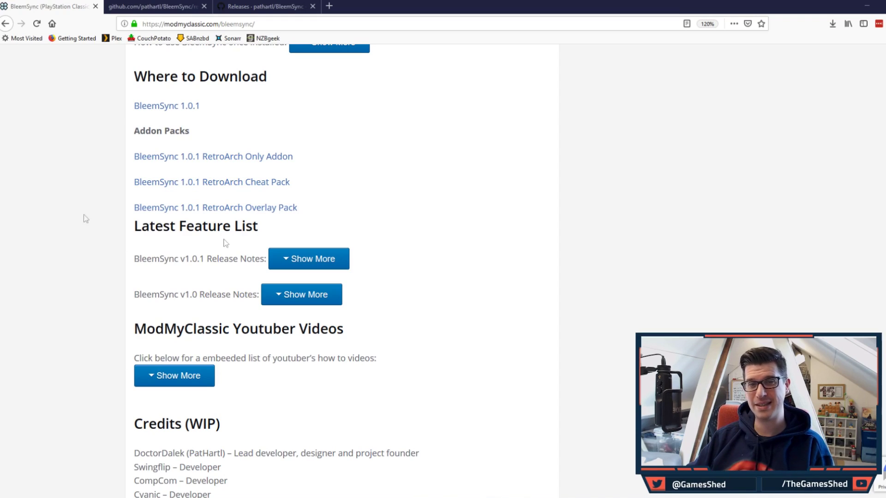
# Load bleemsyncui.com in a new browser tab
pyautogui.hotkey('ctrl', 't')
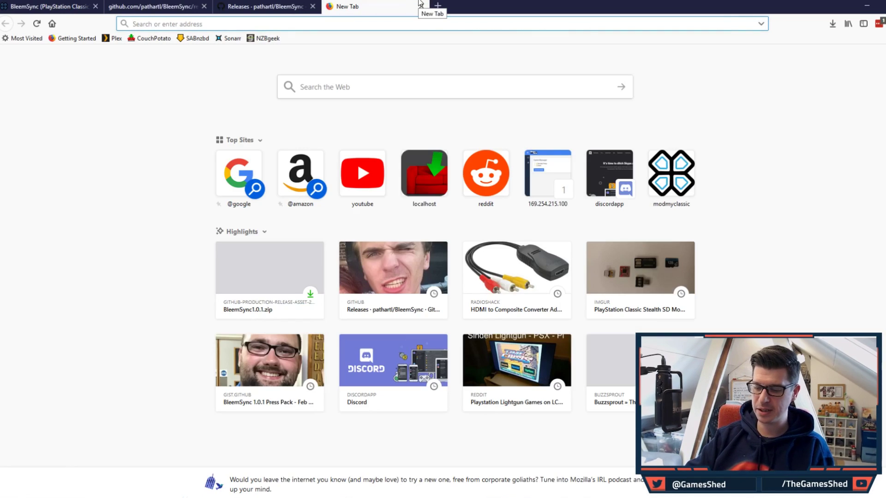
pyautogui.write('bleemsy')
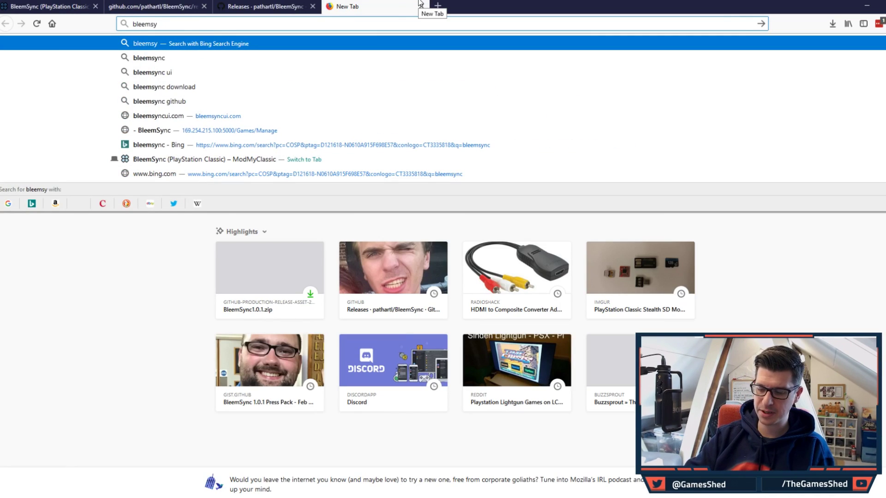
pyautogui.write('ncui.com')
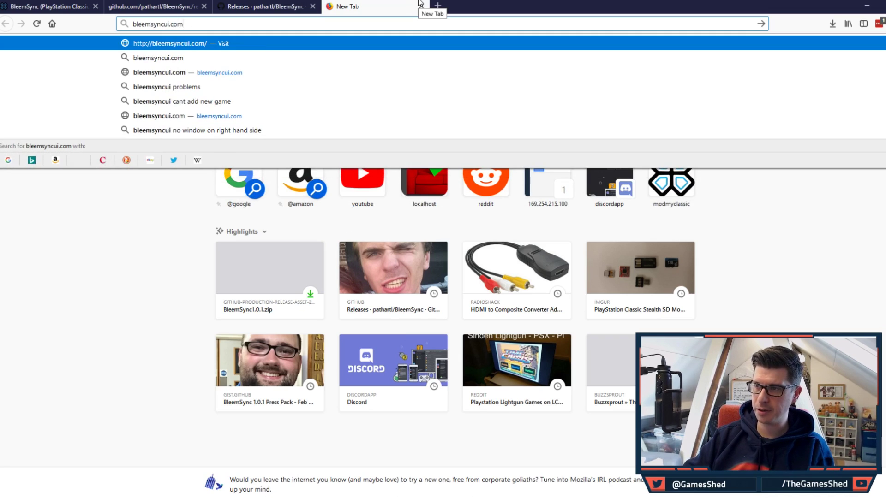
pyautogui.press('Return')
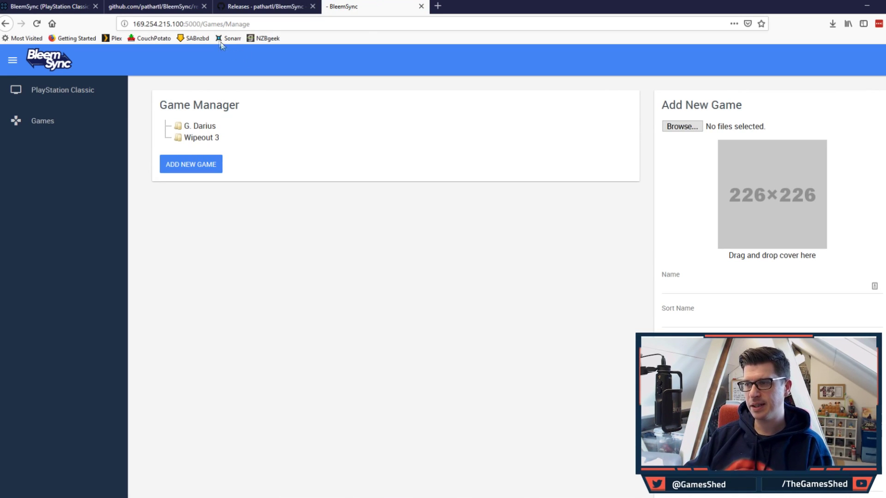
# Open the PlayStation Classic System Preferences list in BleemSync UI
pyautogui.click(257, 24)
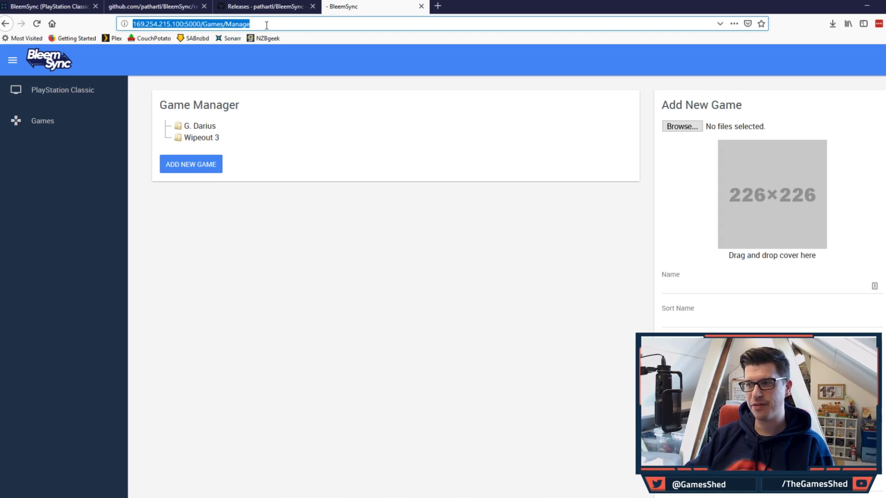
pyautogui.click(267, 26)
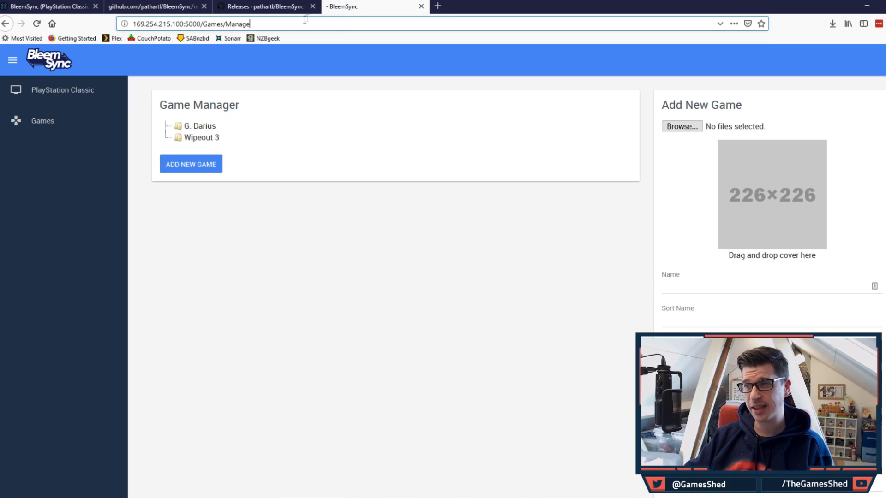
pyautogui.click(254, 251)
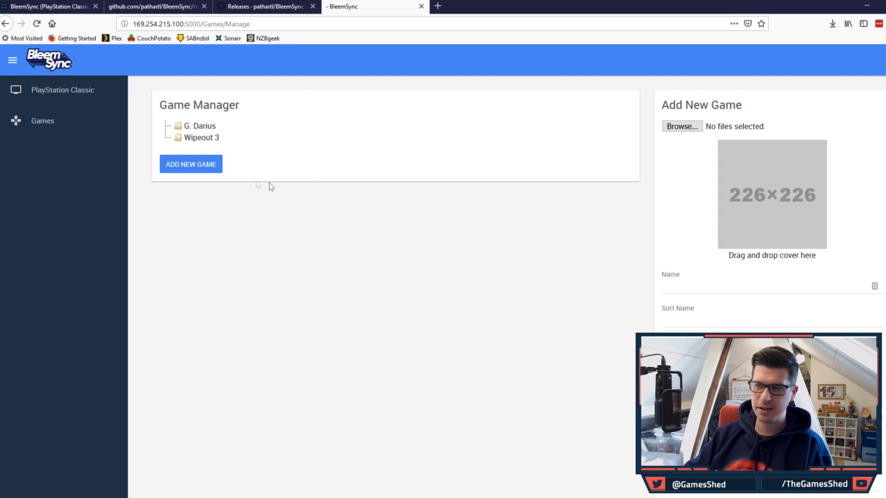
pyautogui.click(72, 97)
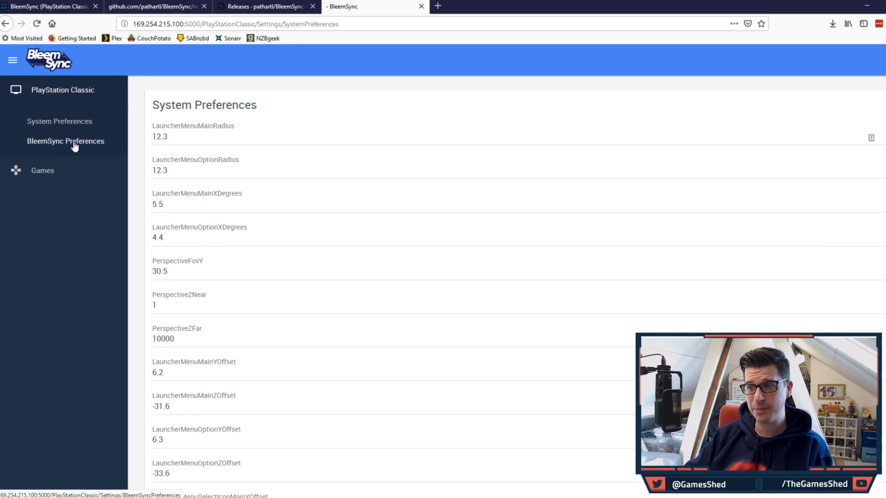
# On BleemSync Preferences, run REBUILD DATABASE and SAVE the preferences
pyautogui.click(74, 141)
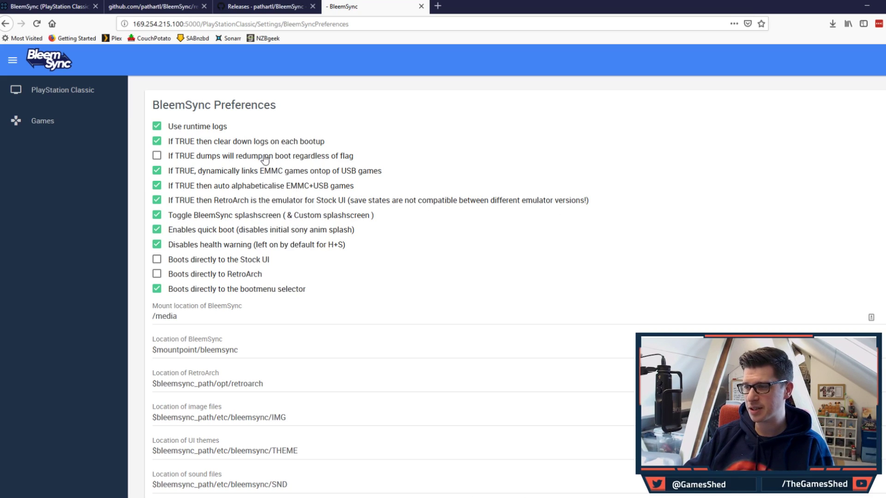
pyautogui.scroll(-7, 373, 305)
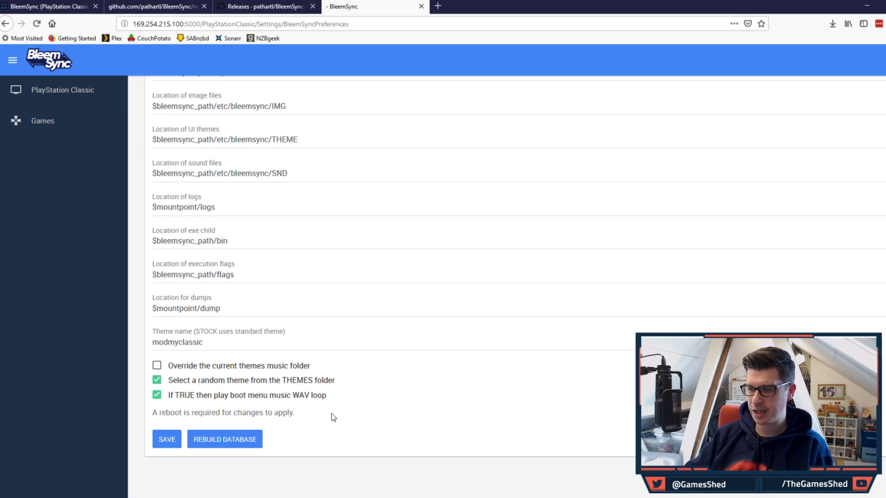
pyautogui.scroll(5, 332, 415)
pyautogui.scroll(-5, 333, 416)
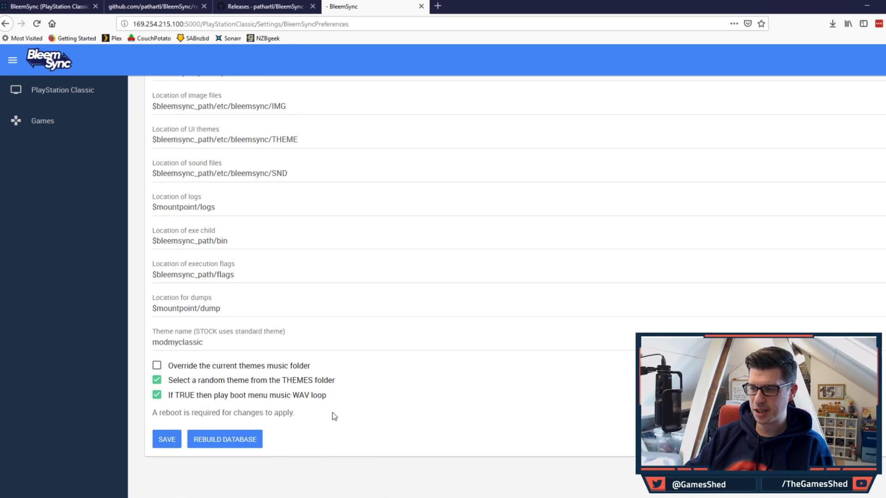
pyautogui.click(233, 448)
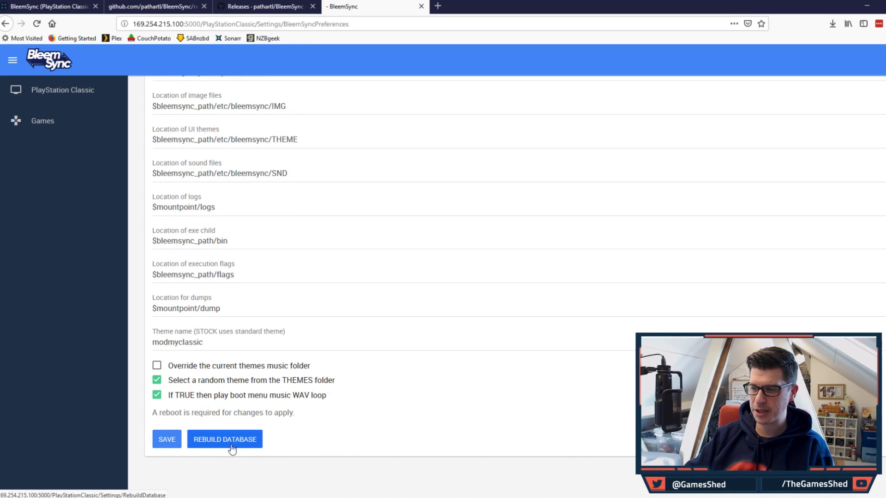
pyautogui.click(172, 439)
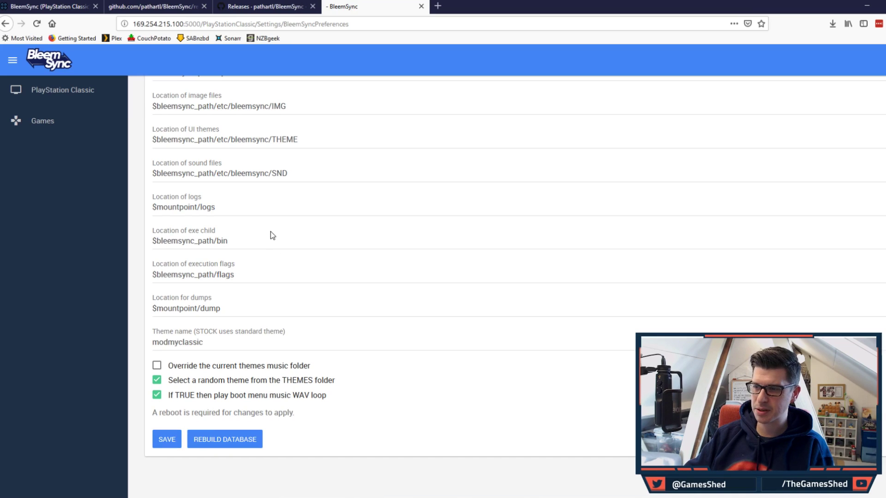
pyautogui.click(73, 124)
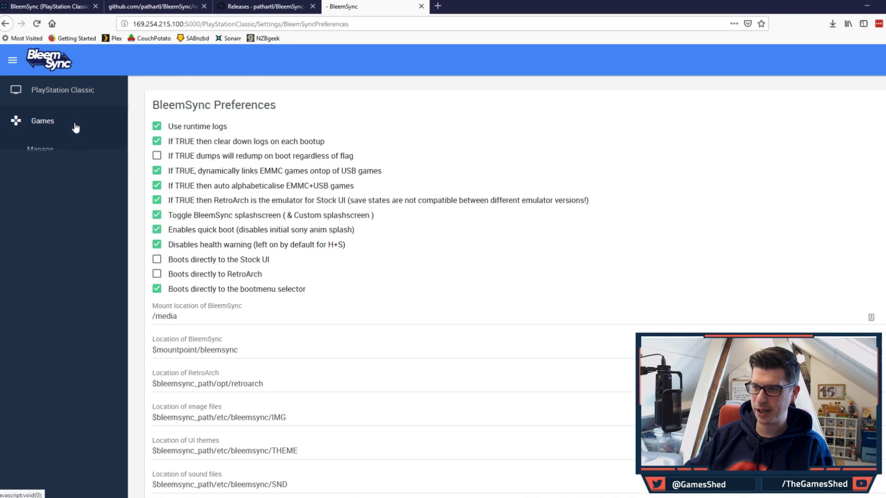
# Load the Wipeout XL (USA) bin and cue files into the Game Manager's upload form
pyautogui.click(45, 154)
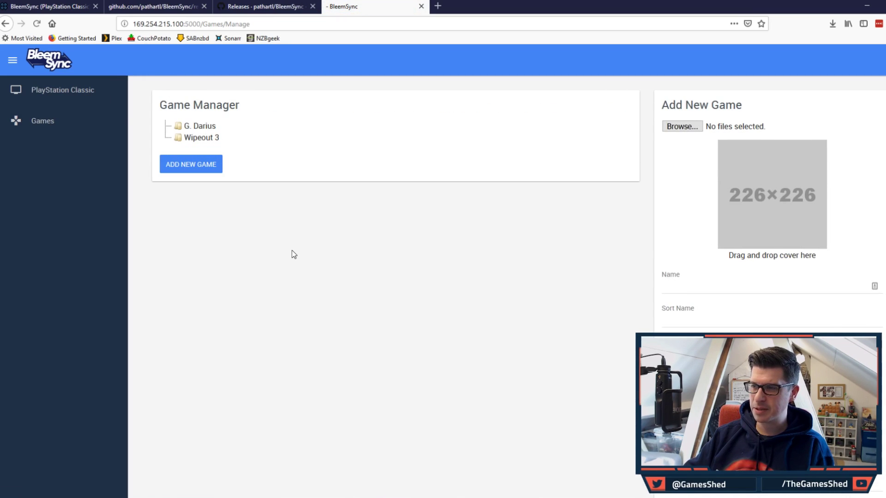
pyautogui.click(682, 127)
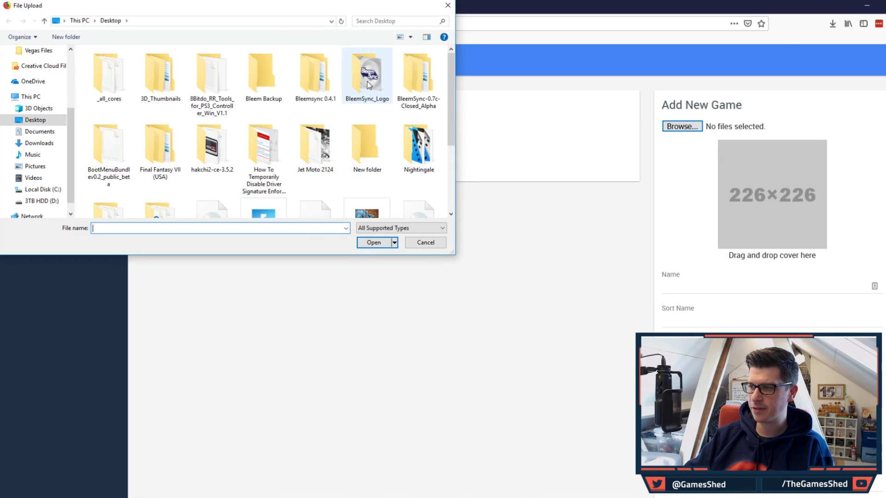
pyautogui.doubleClick(315, 76)
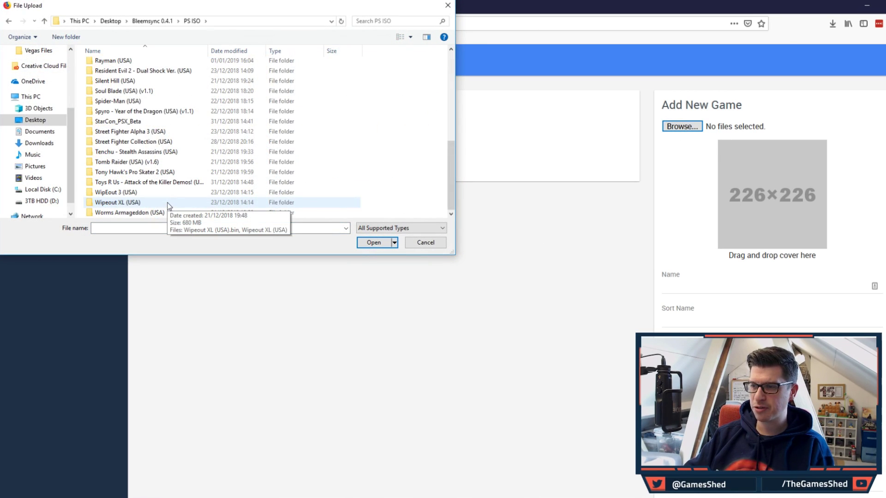
pyautogui.doubleClick(167, 203)
pyautogui.moveTo(117, 94); pyautogui.dragTo(147, 59)
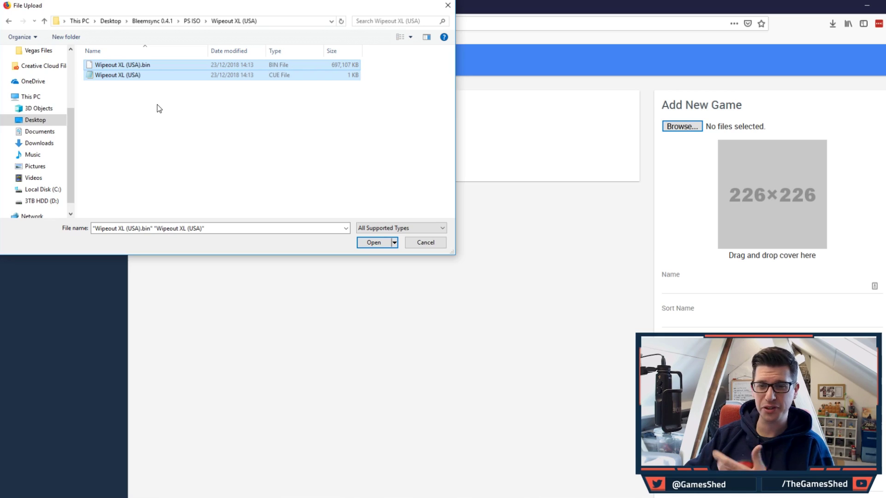
pyautogui.moveTo(171, 107); pyautogui.dragTo(143, 65)
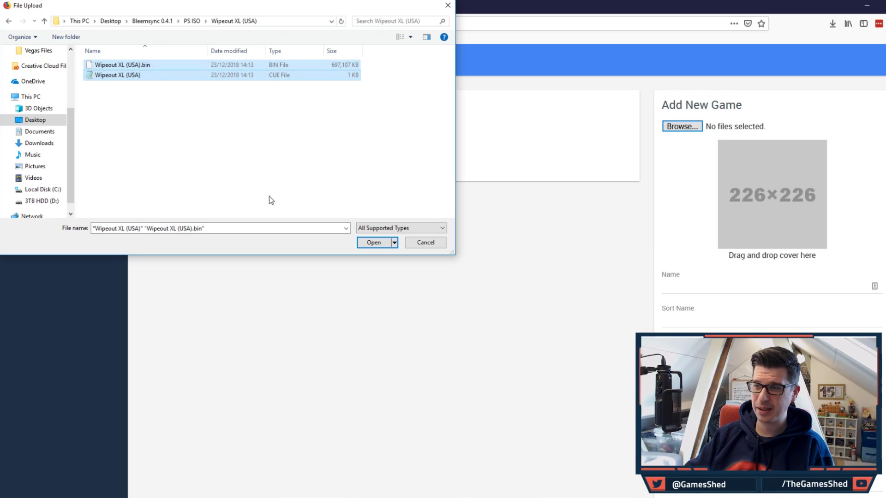
pyautogui.click(373, 242)
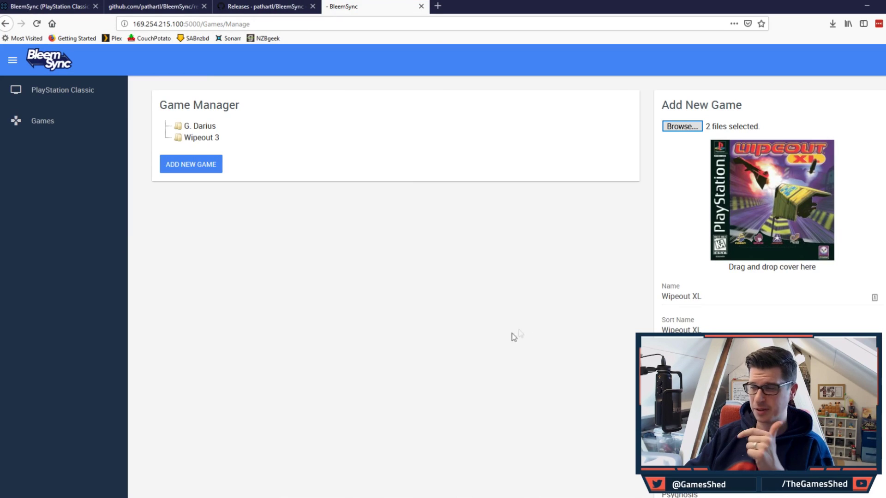
# Add Wipeout XL to the game list and open its new entry
pyautogui.scroll(-3, 557, 277)
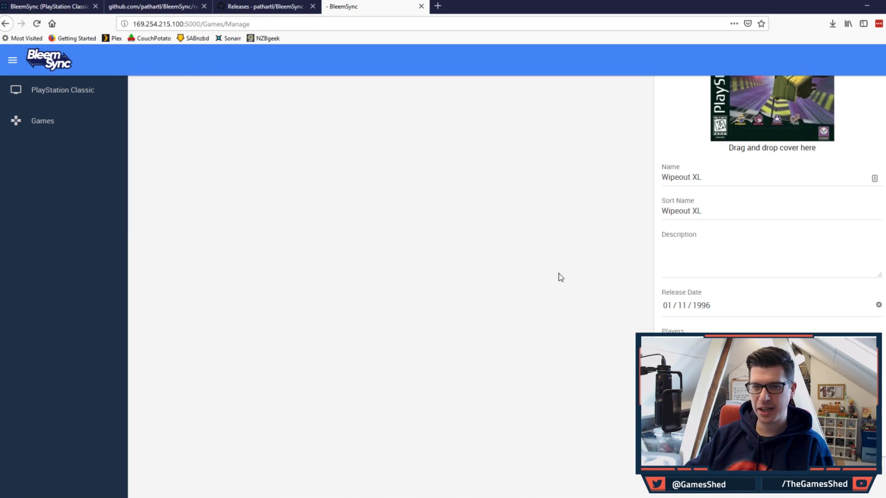
pyautogui.scroll(3, 559, 276)
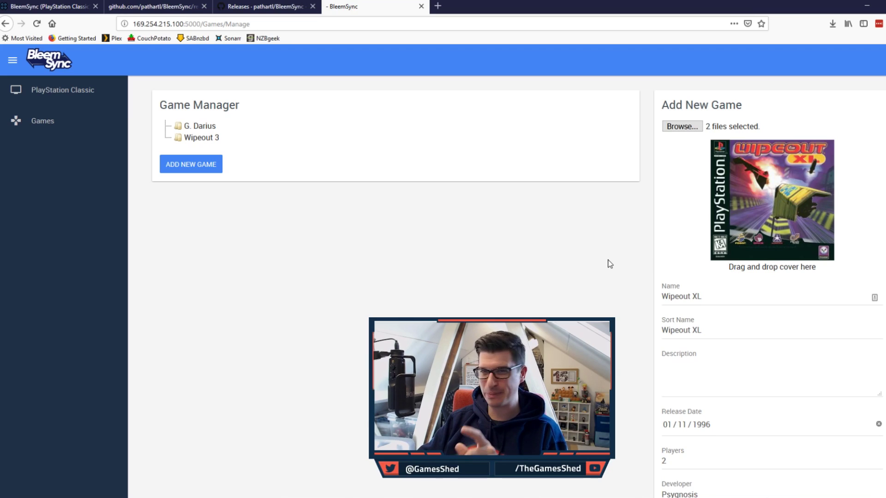
pyautogui.scroll(-3, 607, 263)
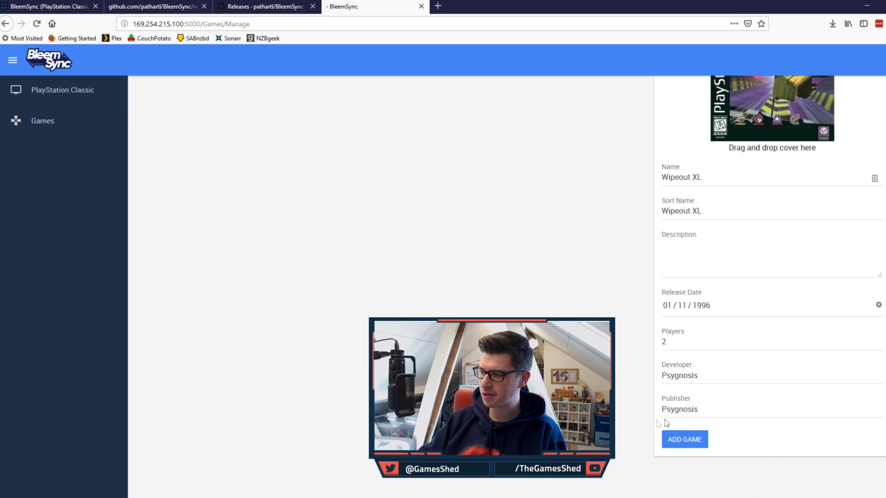
pyautogui.click(685, 440)
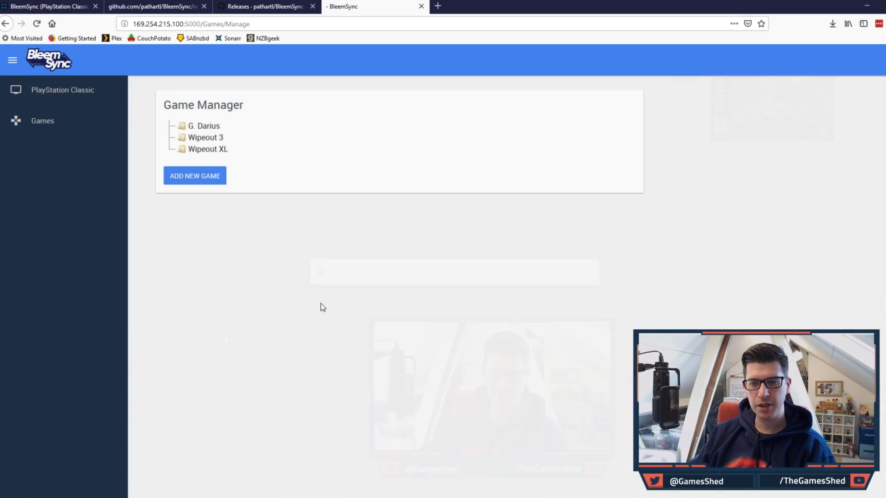
pyautogui.click(219, 151)
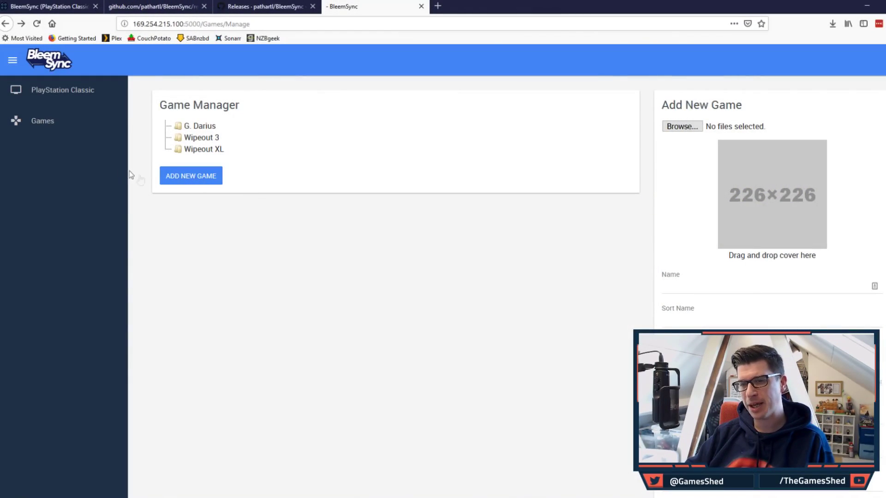
# Return to the BleemSync Preferences page under PlayStation Classic
pyautogui.click(76, 102)
pyautogui.click(77, 141)
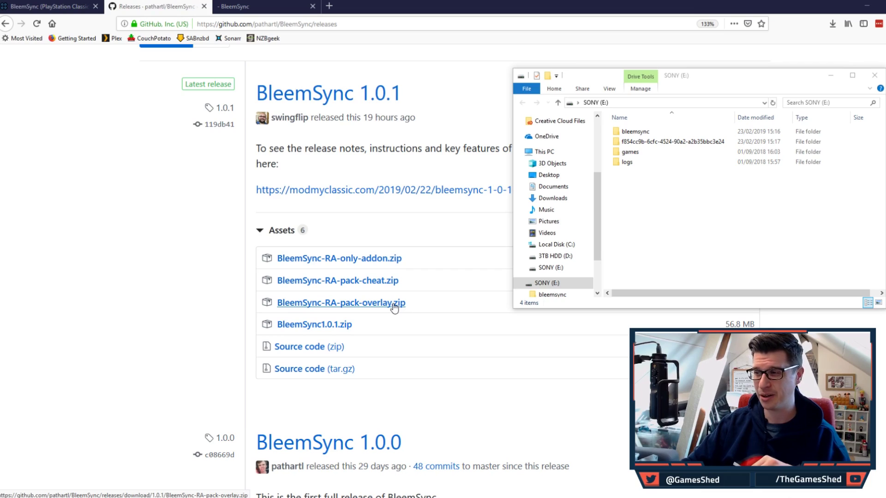
# View the 1.0.1 RetroArch pack assets, then minimise Firefox to reveal the SONY (E:) window
pyautogui.click(405, 297)
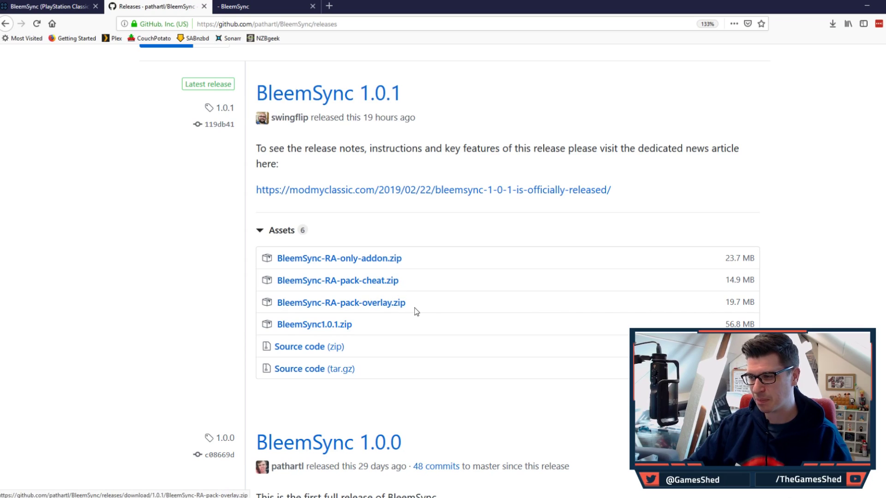
pyautogui.click(867, 6)
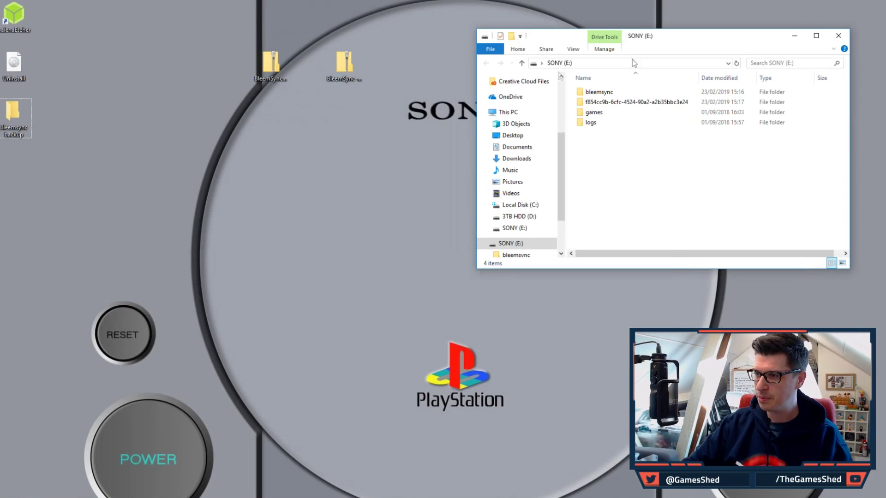
# Open the cheat pack zip and place its window beside the SONY (E:) drive
pyautogui.doubleClick(347, 65)
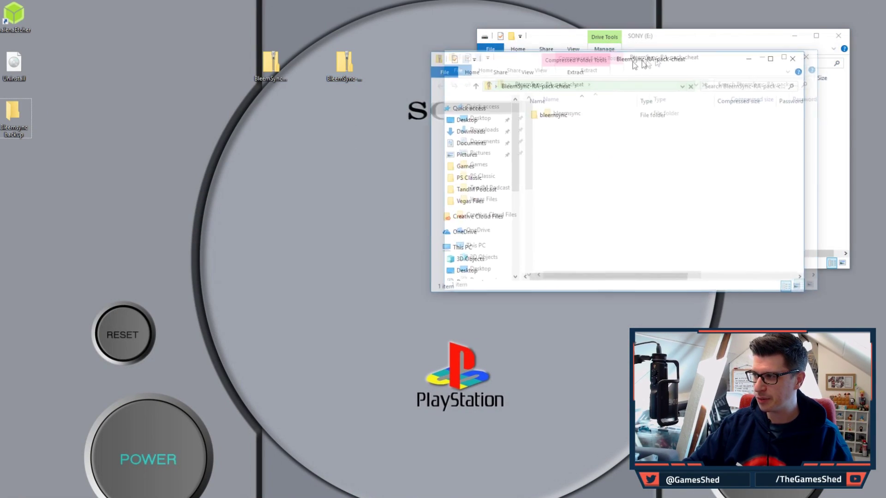
pyautogui.moveTo(643, 55); pyautogui.dragTo(301, 130)
pyautogui.click(215, 185)
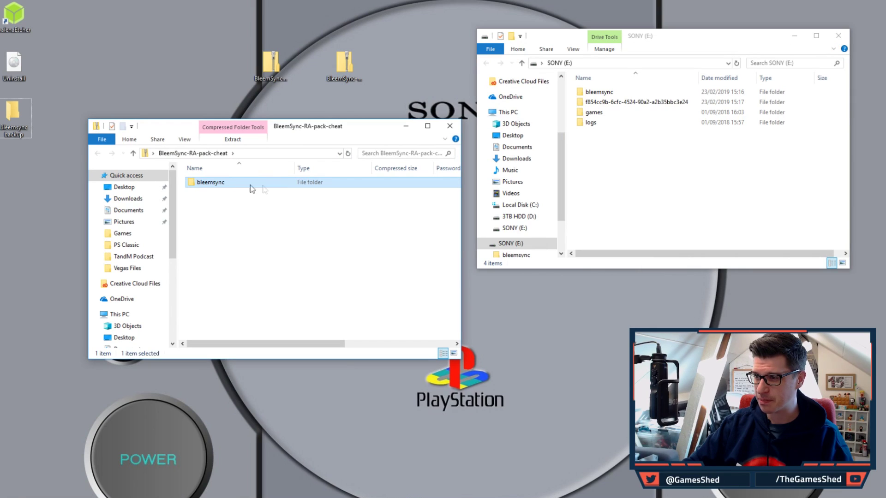
# In the overlay pack zip, browse bleemsync\opt\retroarch\.config\retroarch down to the overlay folder
pyautogui.doubleClick(271, 65)
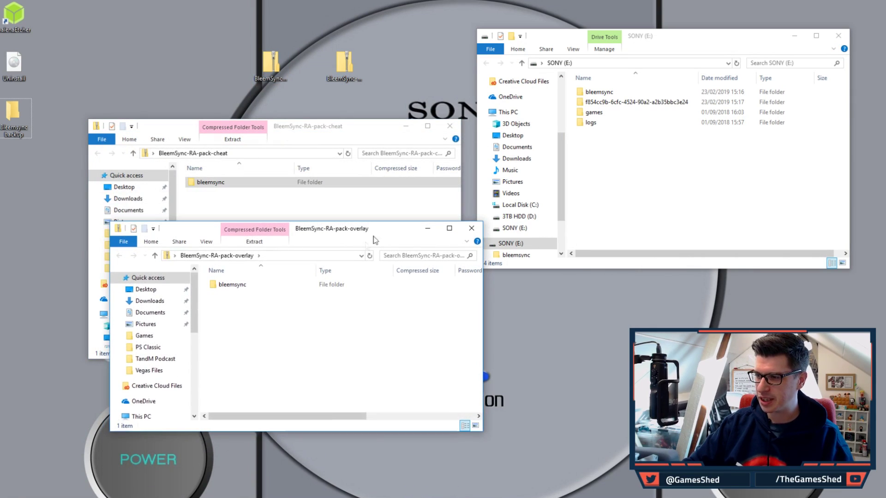
pyautogui.click(256, 286)
pyautogui.doubleClick(259, 287)
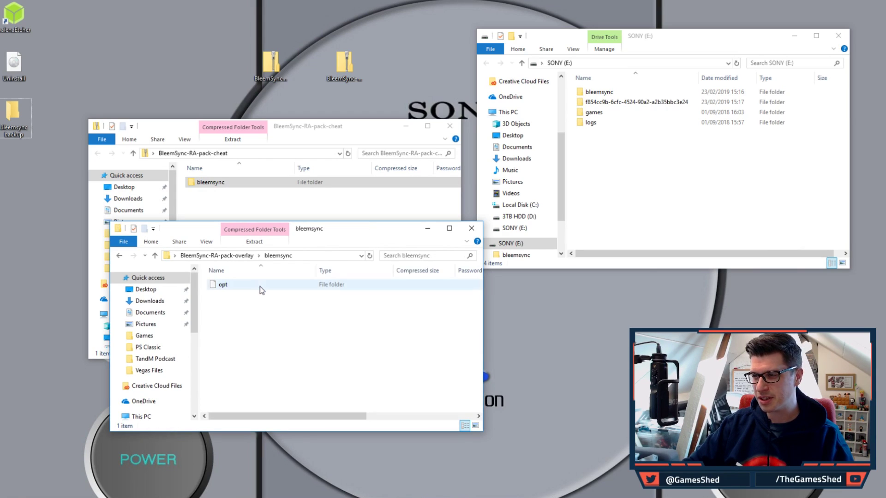
pyautogui.doubleClick(259, 287)
pyautogui.doubleClick(259, 287)
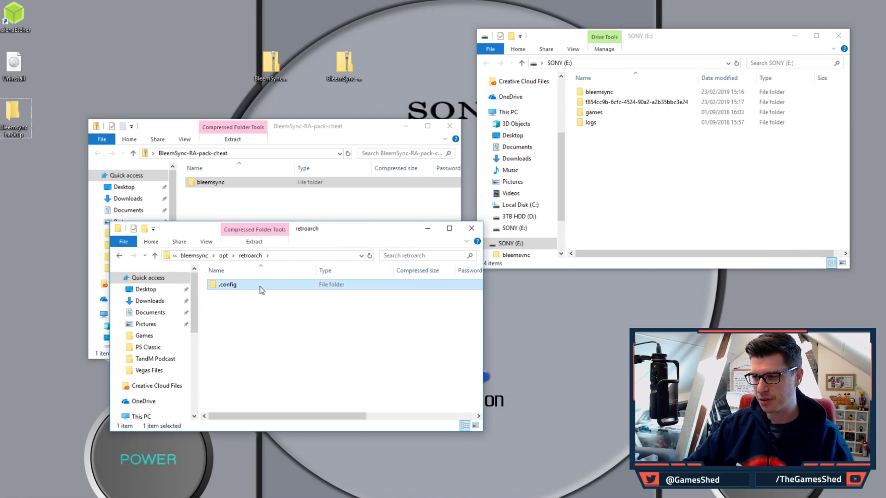
pyautogui.doubleClick(261, 290)
pyautogui.doubleClick(226, 286)
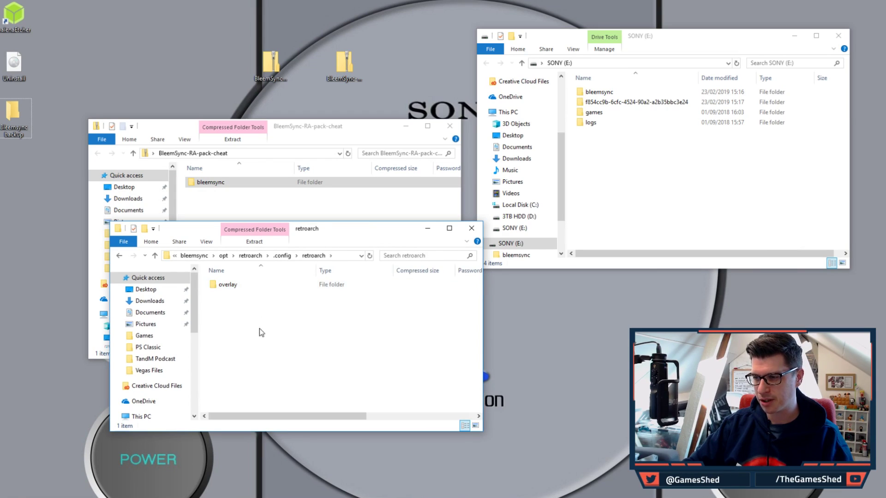
pyautogui.doubleClick(250, 288)
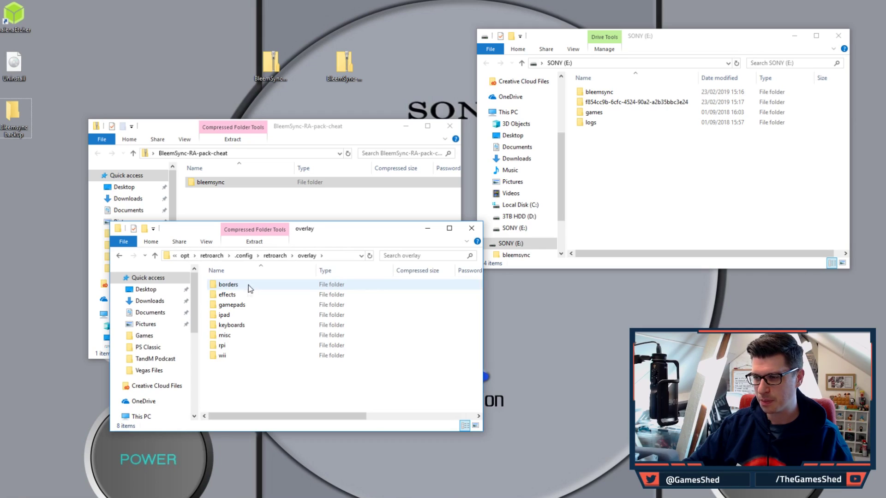
# Return to the overlay pack's root and drag its bleemsync folder onto SONY (E:)
pyautogui.click(120, 256)
pyautogui.click(119, 256)
pyautogui.click(119, 256)
pyautogui.click(119, 255)
pyautogui.click(119, 255)
pyautogui.click(120, 256)
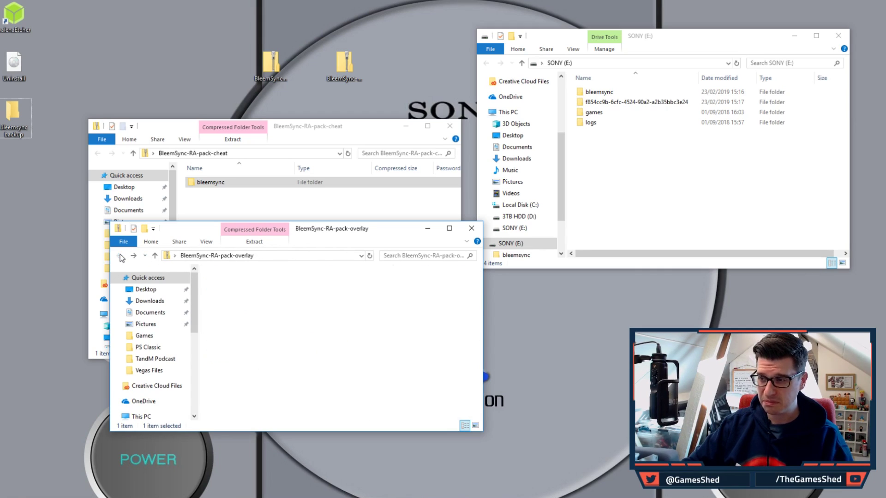
pyautogui.moveTo(252, 287); pyautogui.dragTo(602, 164)
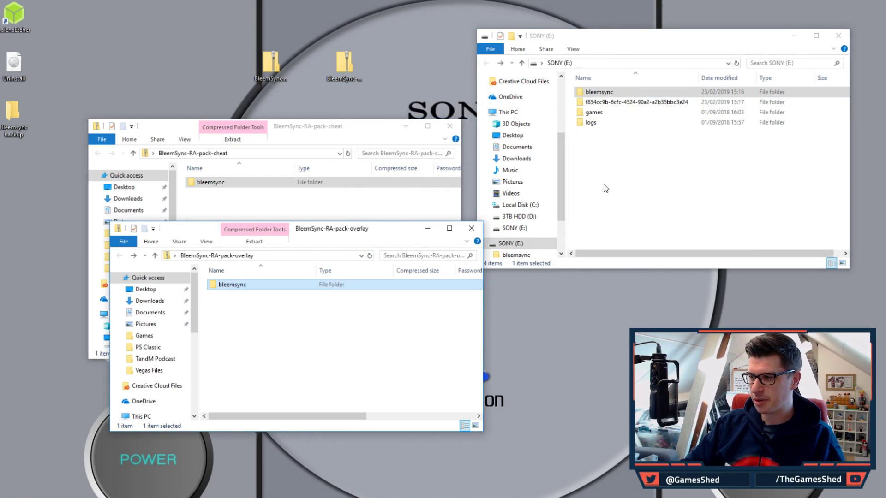
# Drag the cheat pack's bleemsync folder onto SONY (E:), then show the drive's retroarch config folder
pyautogui.click(338, 131)
pyautogui.moveTo(239, 186); pyautogui.dragTo(621, 153)
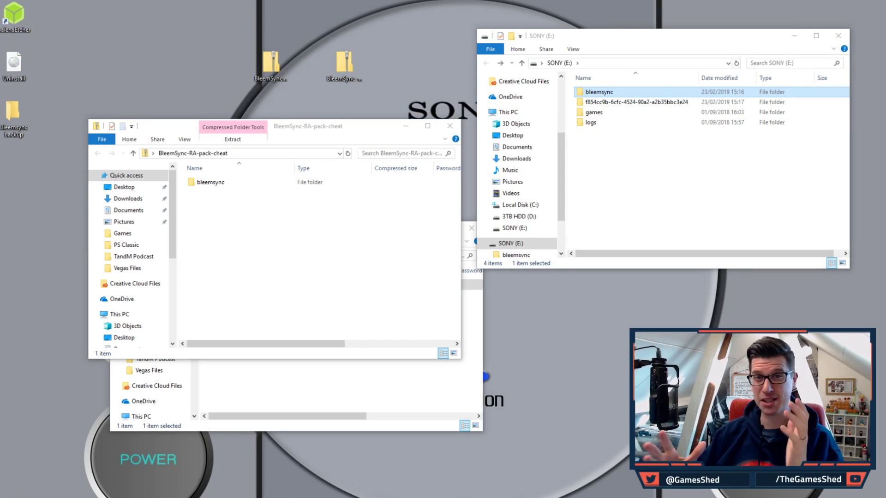
pyautogui.click(379, 249)
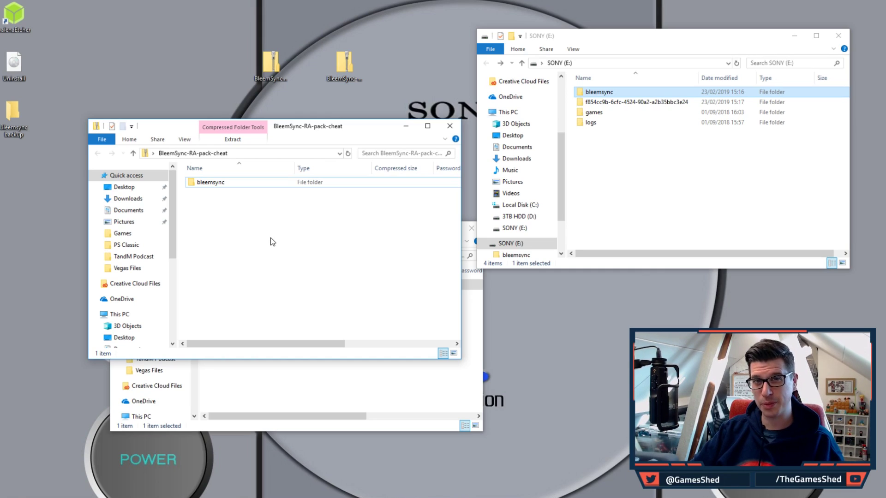
pyautogui.click(614, 149)
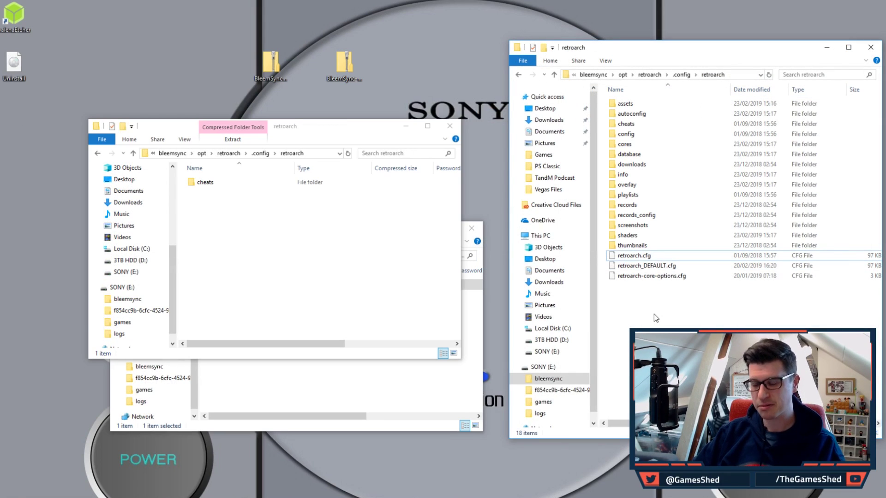
# Permanently delete retroarch.cfg from SONY (E:) and close the drive's Explorer window
pyautogui.click(668, 257)
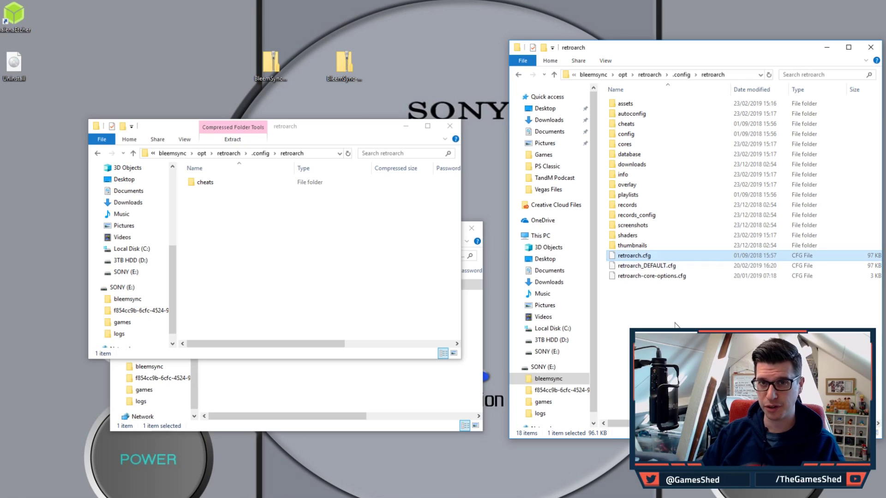
pyautogui.press('Delete')
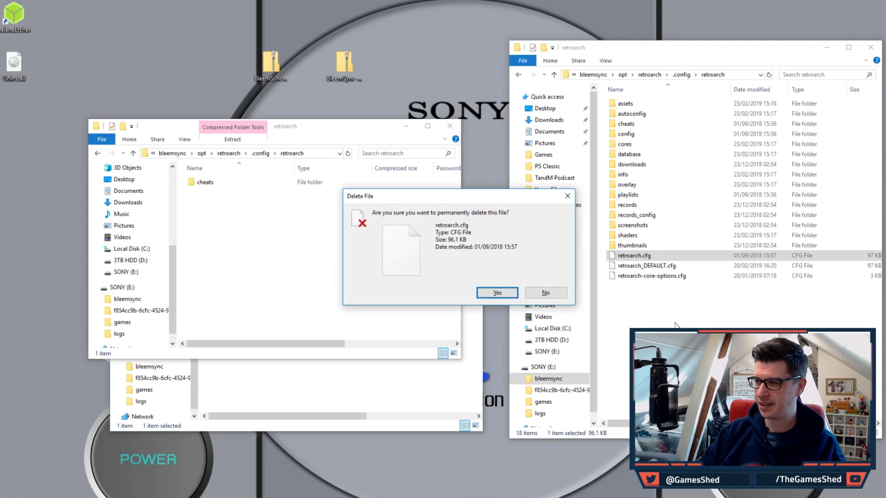
pyautogui.press('Return')
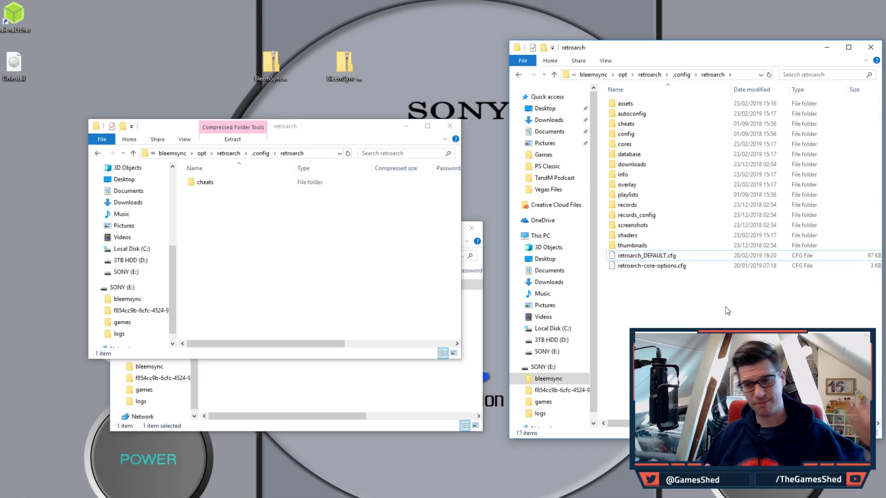
pyautogui.hotkey('alt', 'F4')
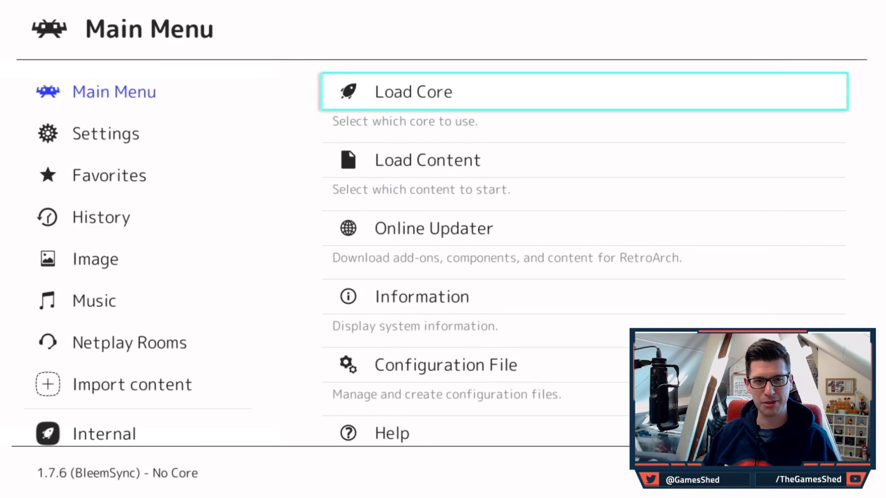
# Browse the RetroArch sidebar to the Internal games list and start a PlayStation game
pyautogui.press('Left')
pyautogui.press('Down')
pyautogui.press('Down')
pyautogui.press('Down')
pyautogui.press('Down')
pyautogui.press('Down')
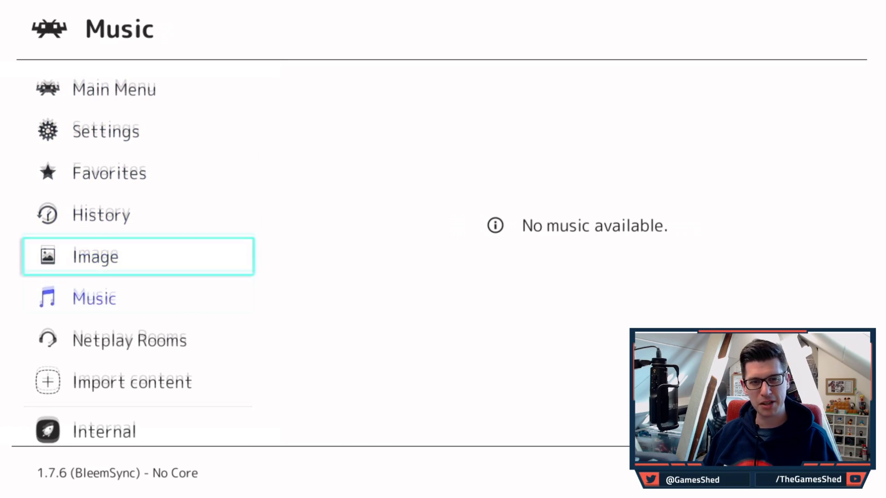
pyautogui.press('Down')
pyautogui.press('Down')
pyautogui.press('Down')
pyautogui.press('Up')
pyautogui.press('Up')
pyautogui.press('Down')
pyautogui.press('Down')
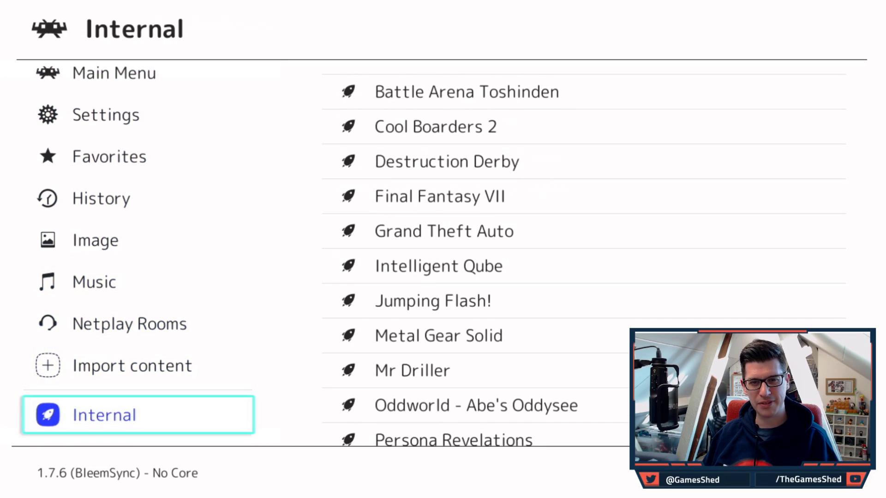
pyautogui.press('Up')
pyautogui.press('Up')
pyautogui.press('Up')
pyautogui.press('Up')
pyautogui.press('Up')
pyautogui.press('Up')
pyautogui.press('Up')
pyautogui.press('Up')
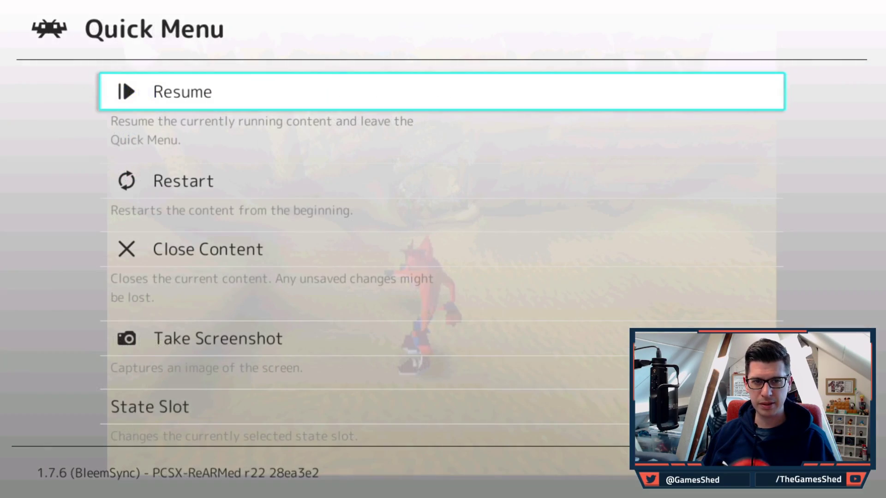
# Open Quick Menu > Cheats > Load Cheat File (Replace) for the running game
pyautogui.press('Down')
pyautogui.press('Down')
pyautogui.press('Down')
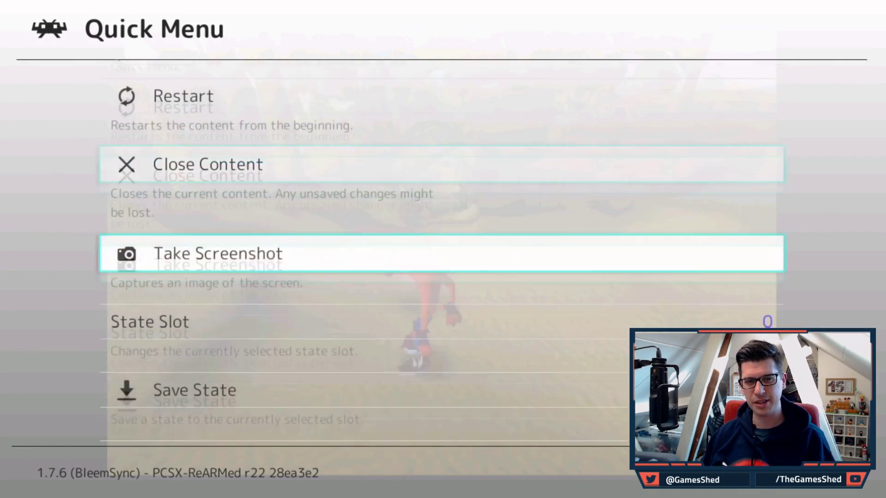
pyautogui.press('Down')
pyautogui.press('Down')
pyautogui.press('Down')
pyautogui.press('Down')
pyautogui.press('Down')
pyautogui.press('Down')
pyautogui.press('Down')
pyautogui.press('Down')
pyautogui.press('Down')
pyautogui.press('Down')
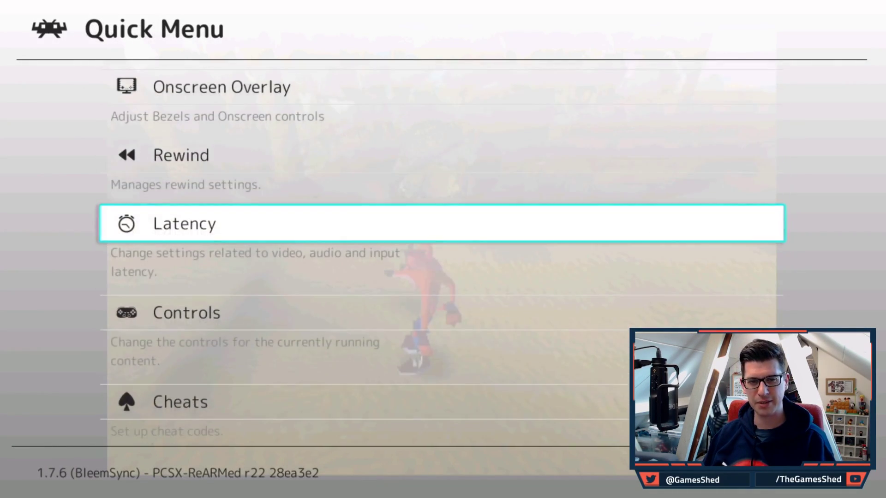
pyautogui.press('Down')
pyautogui.press('Down')
pyautogui.press('Return')
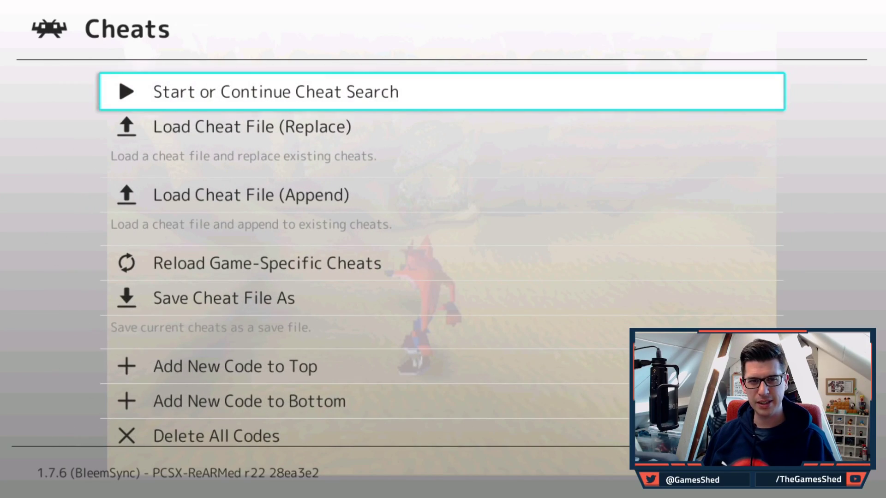
pyautogui.press('Down')
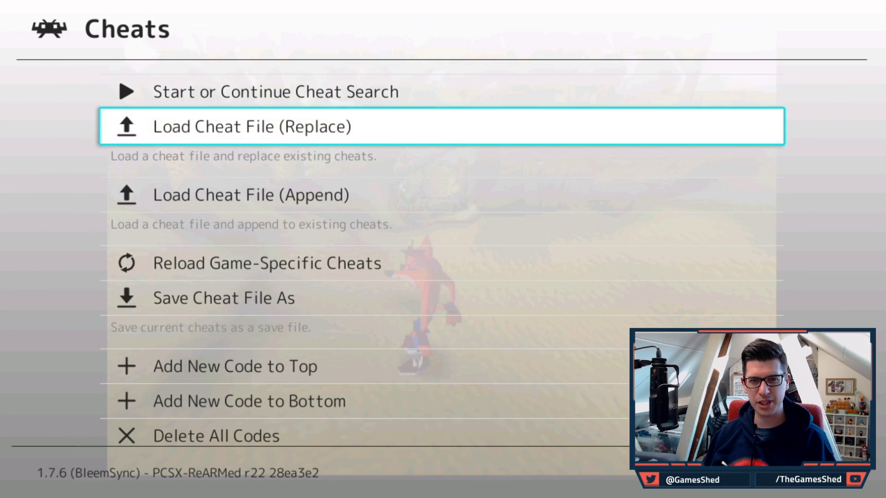
pyautogui.press('Return')
# Open the Sony - PlayStation cheats folder and scroll through its cheat files
pyautogui.press('Down')
pyautogui.press('Down')
pyautogui.press('Down')
pyautogui.press('Down')
pyautogui.press('Down')
pyautogui.press('Down')
pyautogui.press('Down')
pyautogui.press('Down')
pyautogui.press('Down')
pyautogui.press('Down')
pyautogui.press('Down')
pyautogui.press('Down')
pyautogui.press('Down')
pyautogui.press('Down')
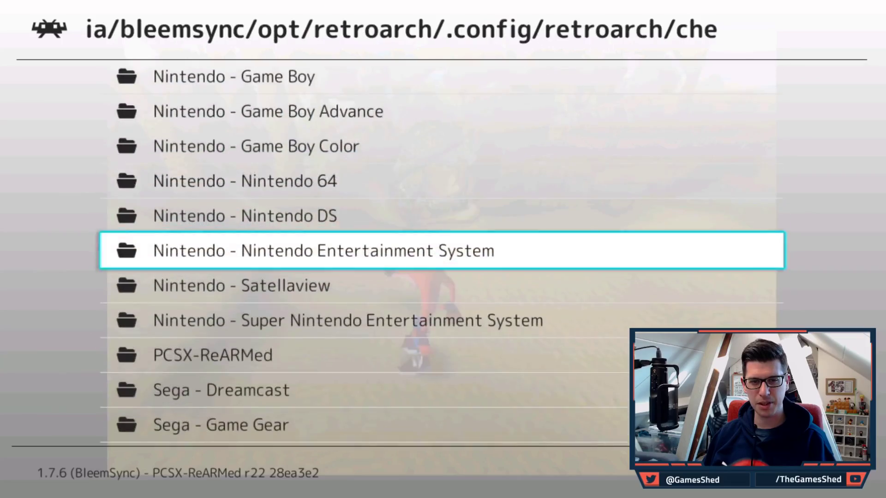
pyautogui.press('Down')
pyautogui.press('Down')
pyautogui.press('Down')
pyautogui.press('Down')
pyautogui.press('Down')
pyautogui.press('Down')
pyautogui.press('Down')
pyautogui.press('Down')
pyautogui.press('Down')
pyautogui.press('Down')
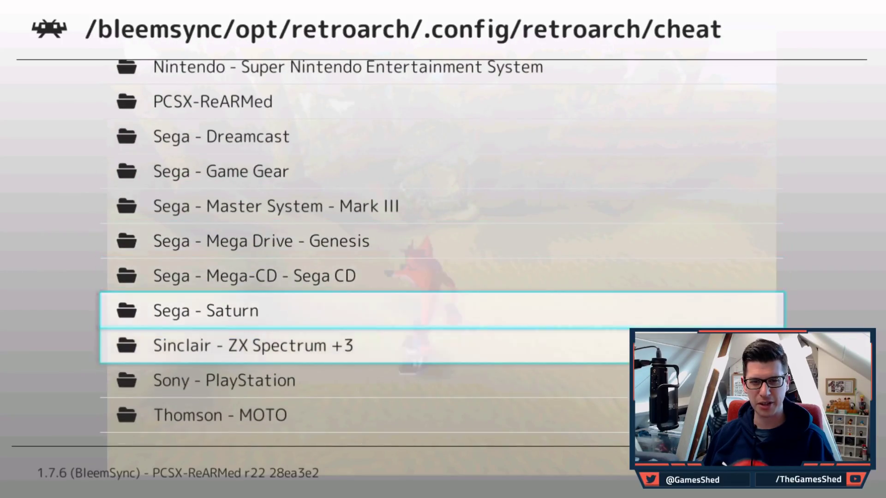
pyautogui.press('Down')
pyautogui.press('Return')
pyautogui.press('Down')
pyautogui.press('Down')
pyautogui.press('Down')
pyautogui.press('Down')
pyautogui.press('Down')
pyautogui.press('Down')
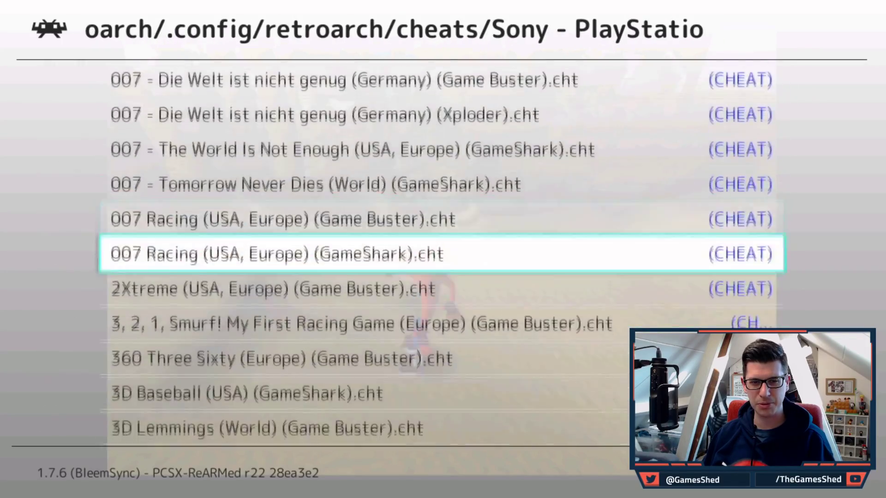
pyautogui.press('Down')
pyautogui.press('Down')
pyautogui.press('Down')
pyautogui.press('Down')
pyautogui.press('Down')
pyautogui.press('Down')
pyautogui.press('Down')
pyautogui.press('Down')
pyautogui.press('Down')
pyautogui.press('Down')
pyautogui.press('Down')
pyautogui.press('Down')
pyautogui.press('Down')
pyautogui.press('Down')
pyautogui.press('Down')
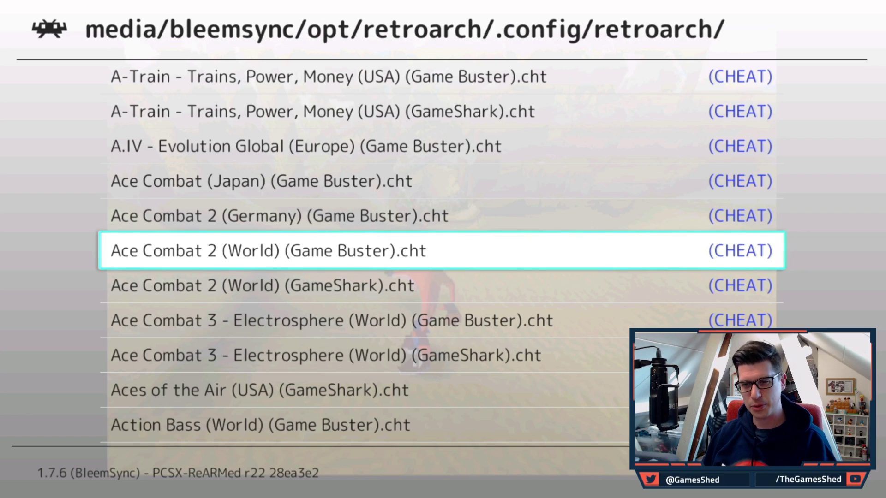
# Back out of the cheat browser to the main menu and category list
pyautogui.press('BackSpace')
pyautogui.press('BackSpace')
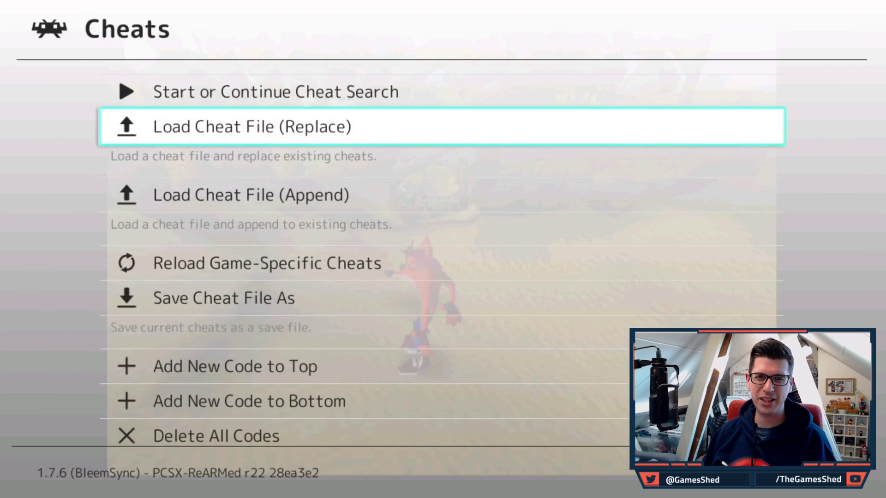
pyautogui.press('BackSpace')
pyautogui.press('BackSpace')
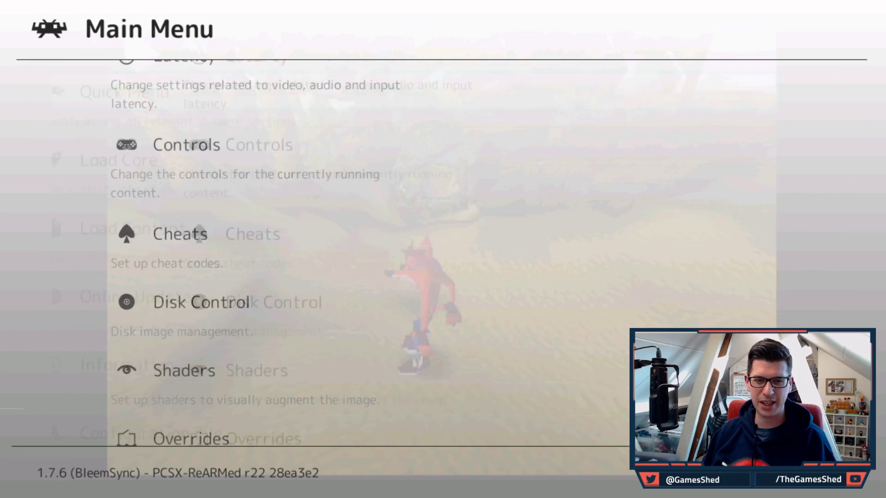
pyautogui.press('Up')
pyautogui.press('Down')
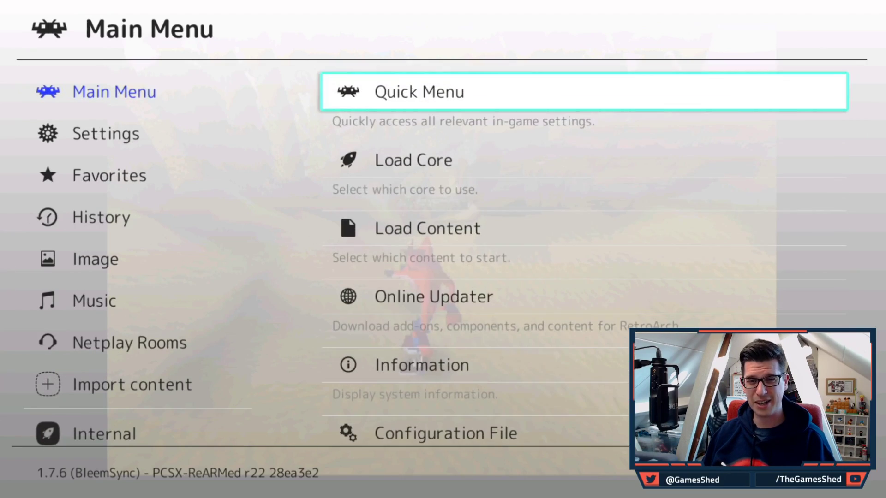
pyautogui.press('Left')
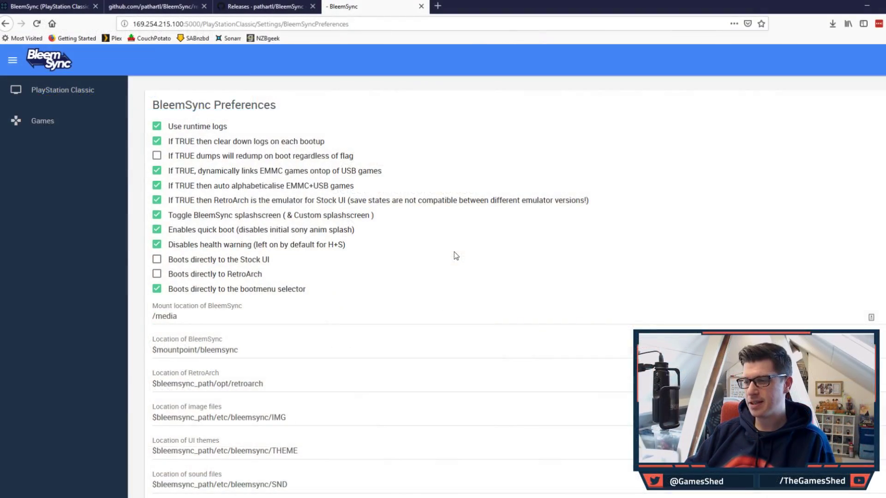
pyautogui.scroll(-7, 454, 253)
pyautogui.scroll(7, 454, 253)
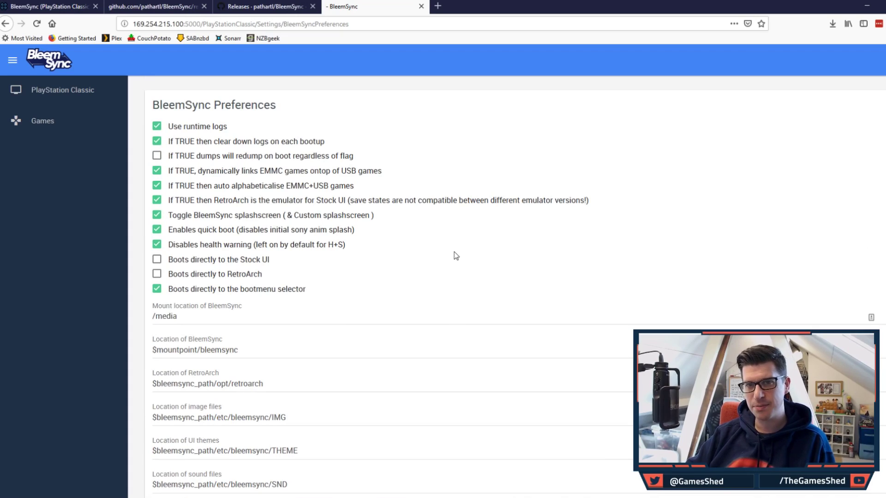